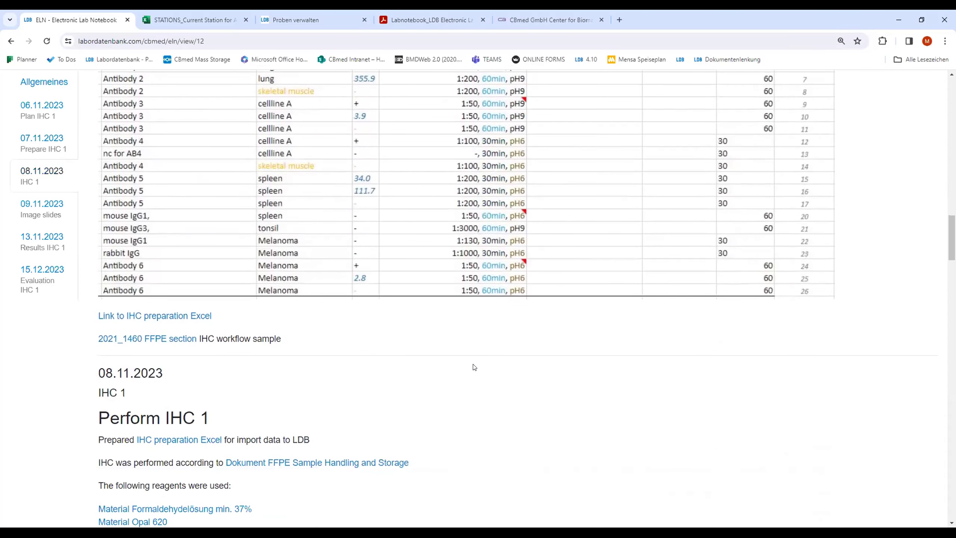
- Review the Perform IHC 1 and Image slides entries, and view the linked Pheno-Imager HT (Vectra Polaris) equipment record
scroll(474, 367, "down", 4)
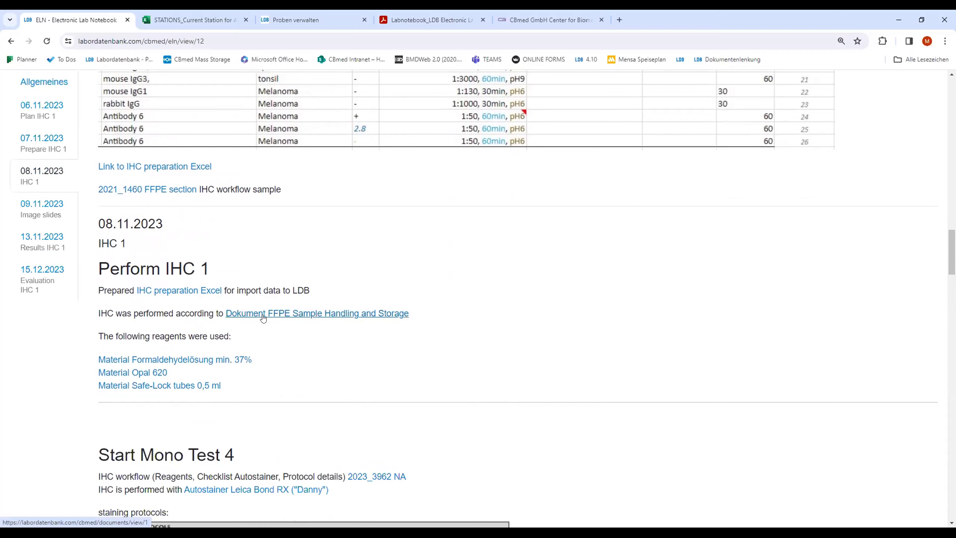
scroll(264, 319, "down", 5)
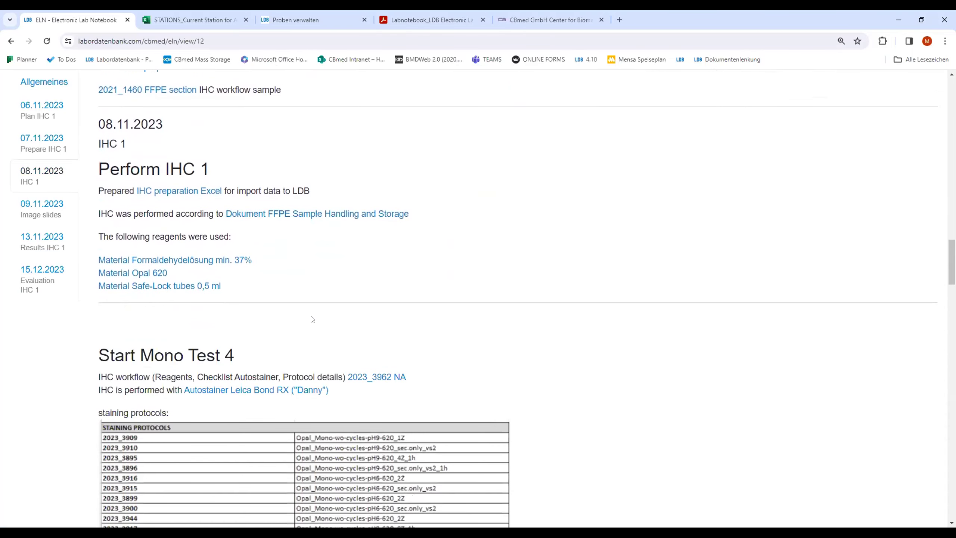
scroll(538, 285, "down", 15)
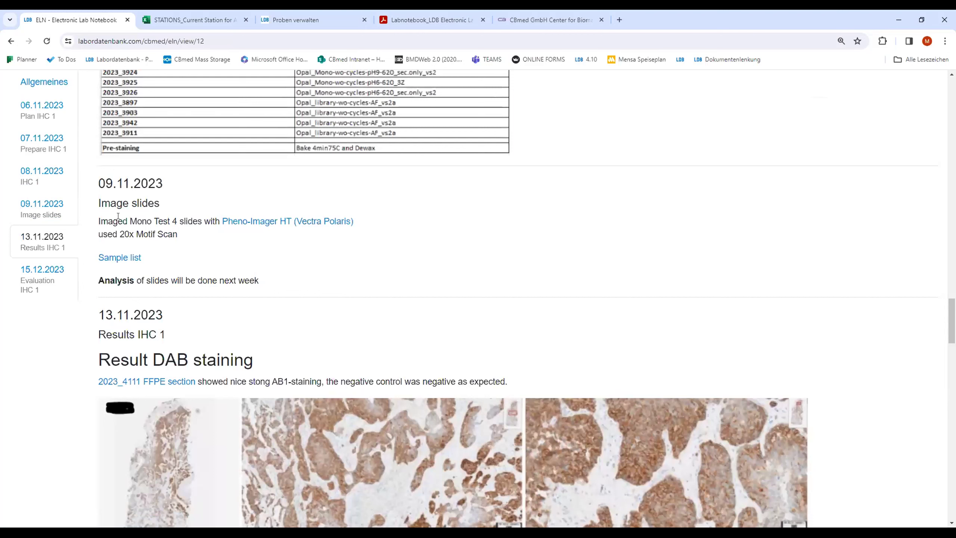
left_click(234, 222)
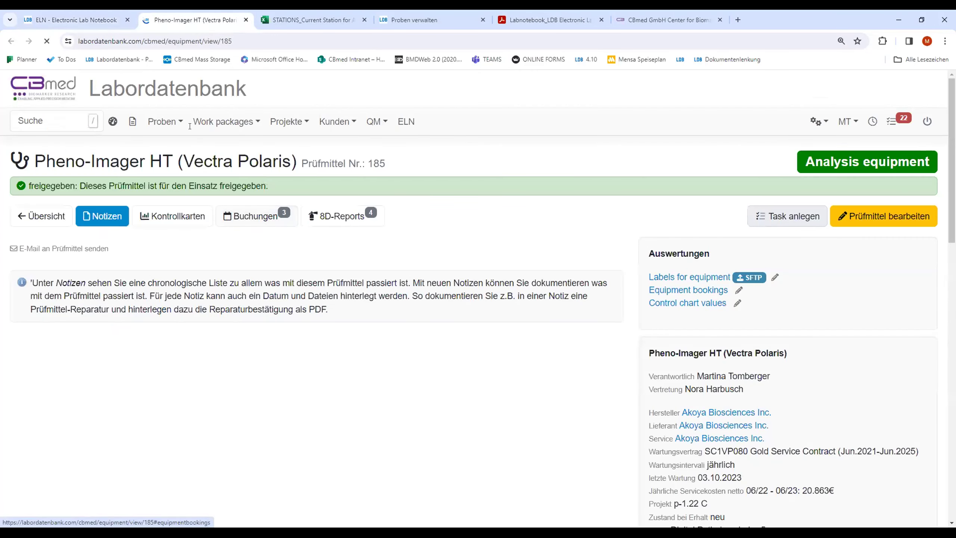
scroll(179, 284, "down", 1)
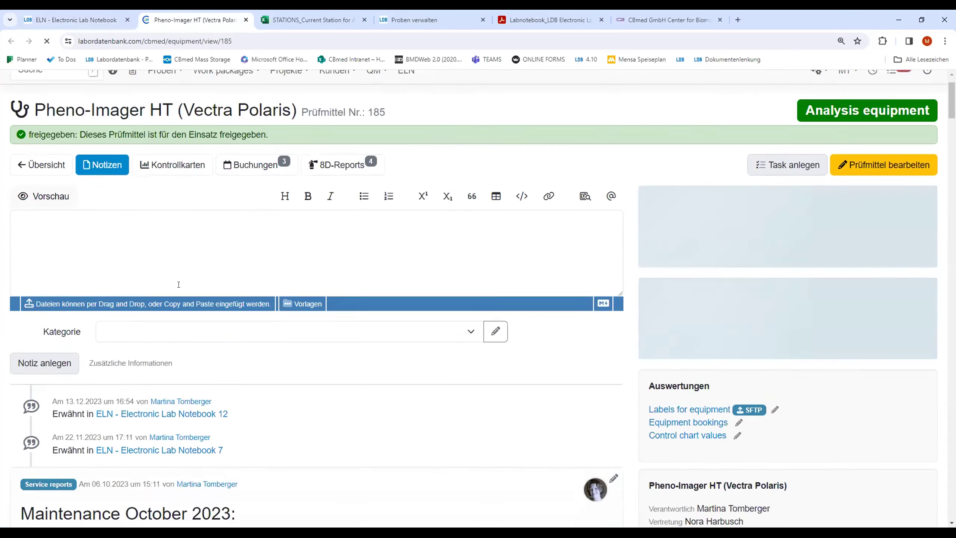
scroll(179, 284, "down", 2)
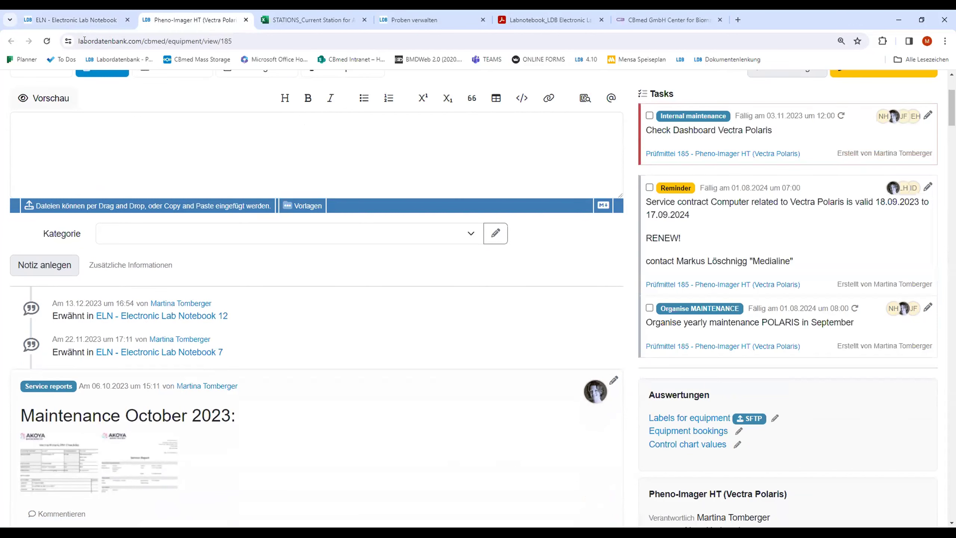
left_click(85, 20)
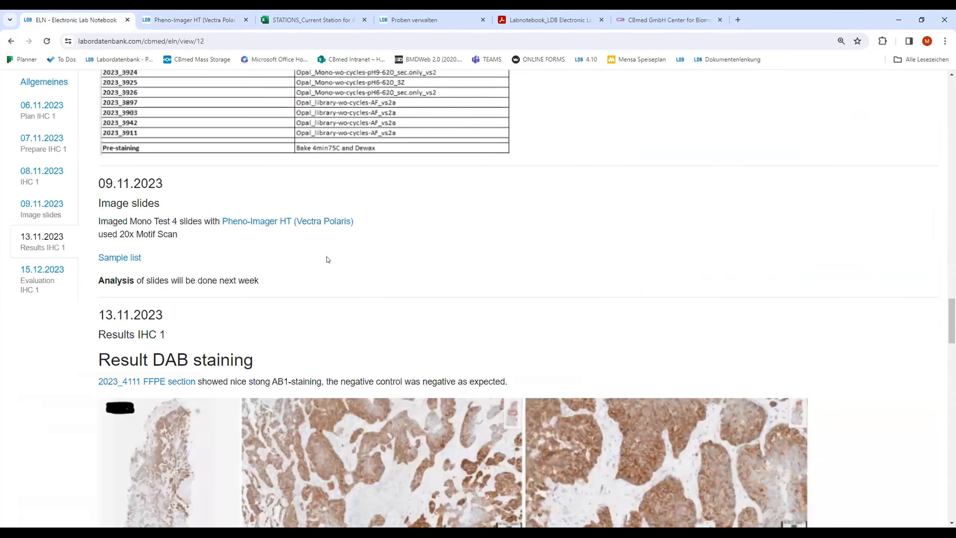
- Open the sample 2023_4111 linked in the DAB staining result, examine its IHC details, and return to the notebook
scroll(327, 260, "down", 3)
scroll(327, 275, "down", 3)
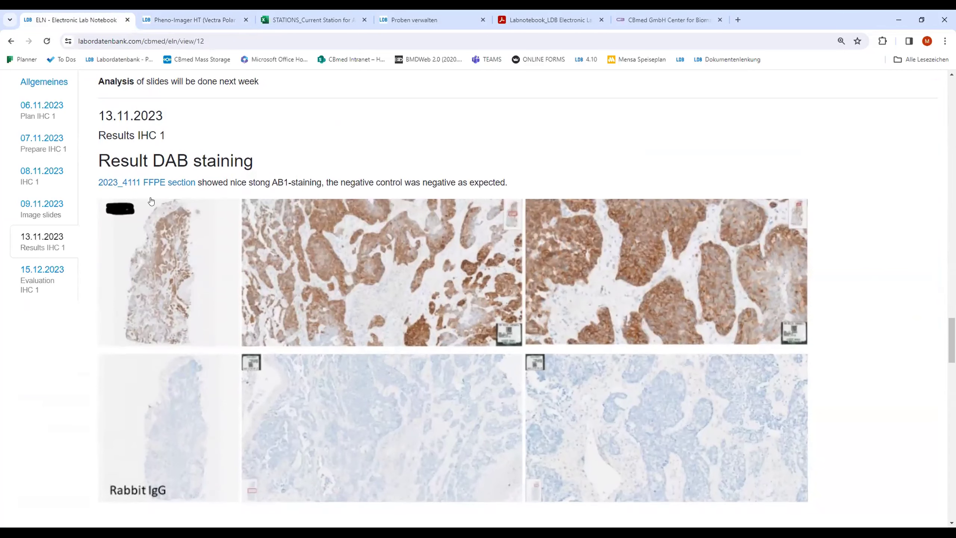
left_click(312, 214)
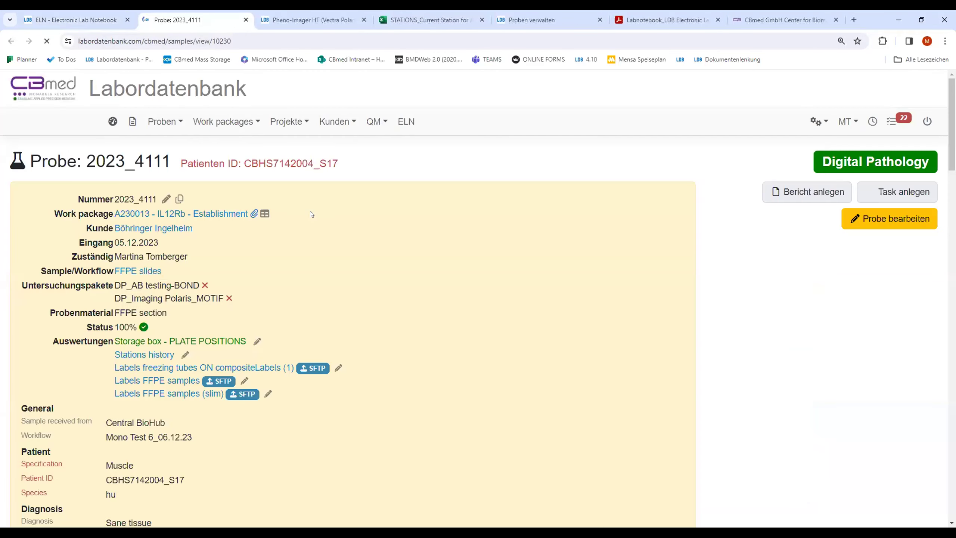
scroll(307, 215, "down", 6)
scroll(306, 215, "down", 9)
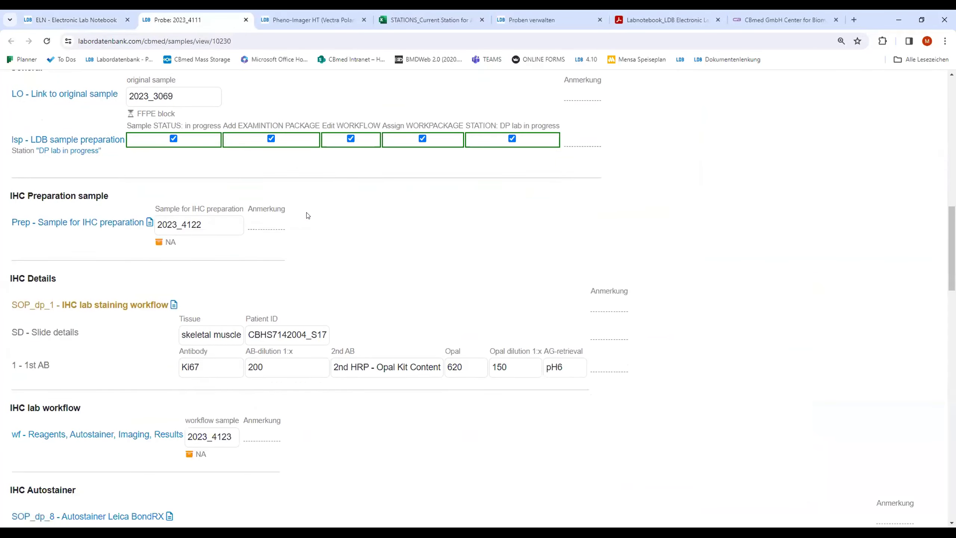
left_click(87, 21)
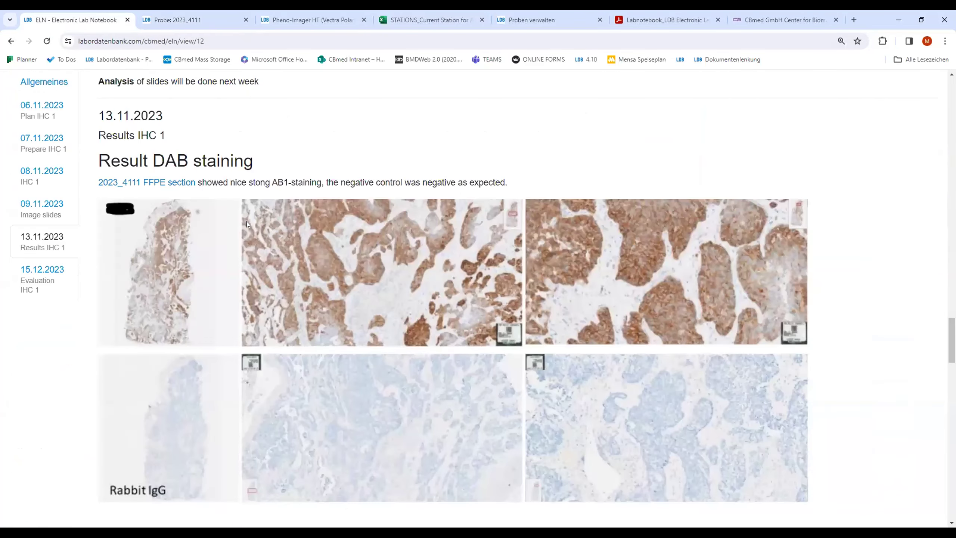
- Examine the DAB and fluorescence MP staining result images in the Results IHC 1 entry
scroll(369, 335, "down", 3)
scroll(370, 335, "down", 7)
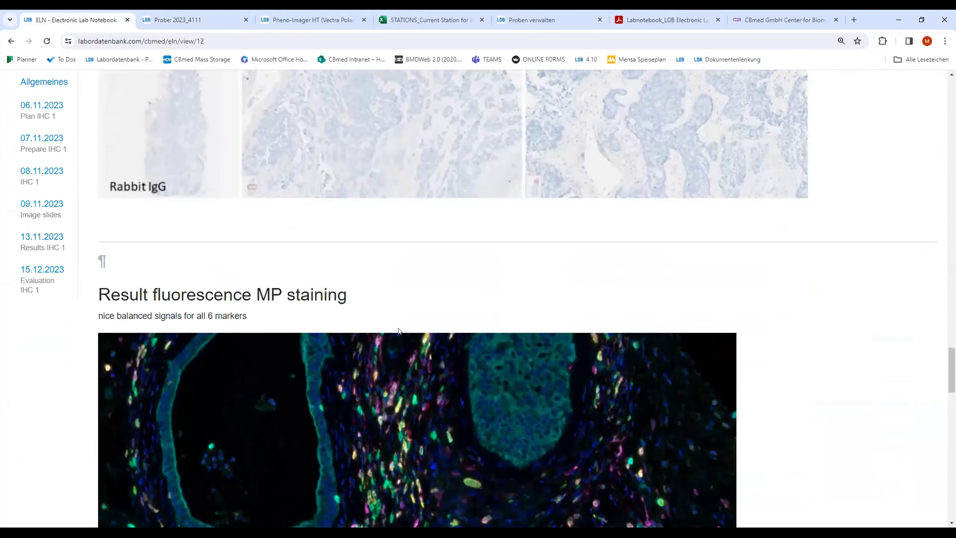
scroll(399, 330, "down", 12)
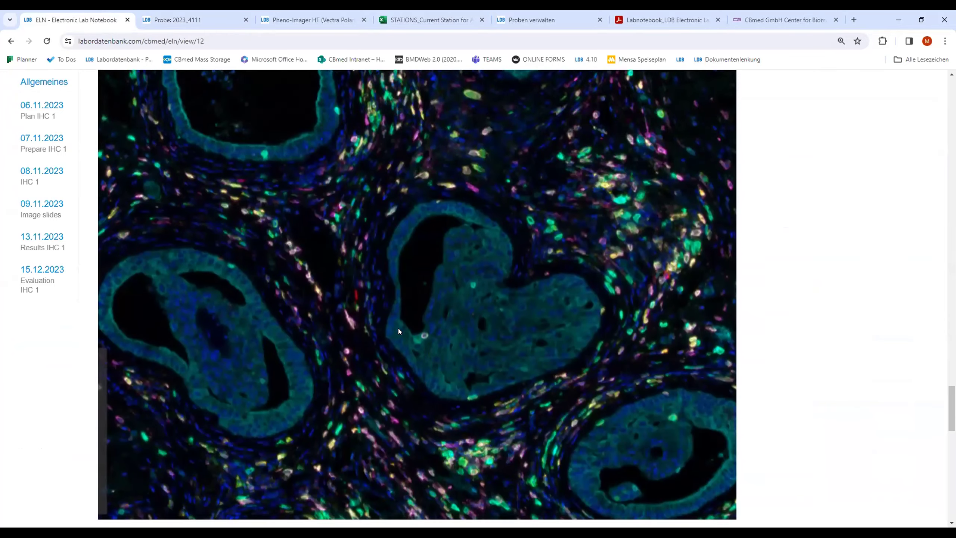
scroll(158, 271, "up", 20)
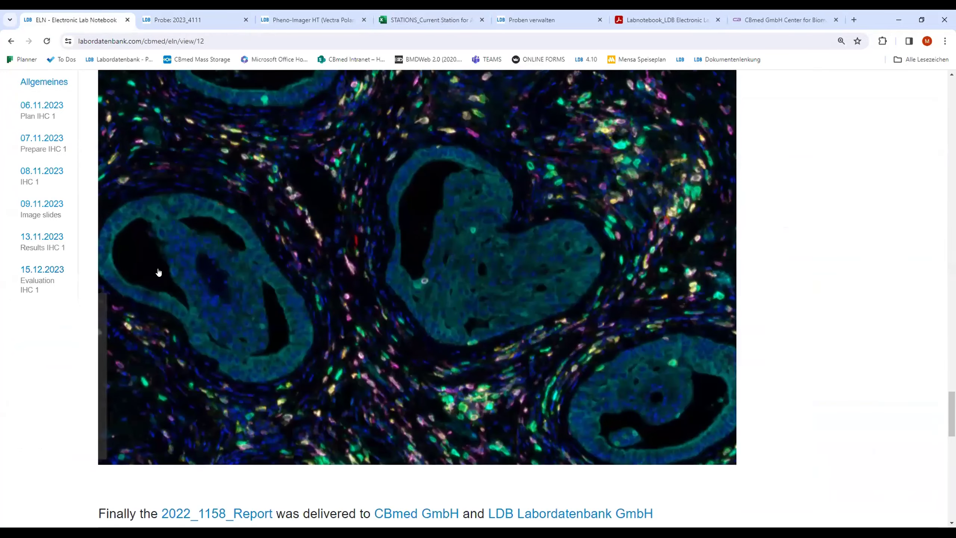
scroll(106, 173, "up", 3)
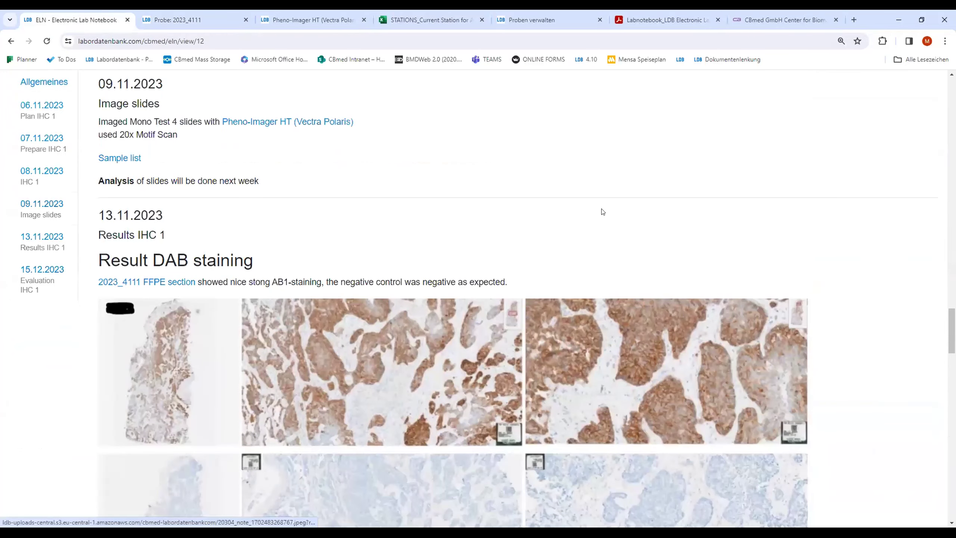
- Open the notebook for editing and show its general section (Allgemeines)
scroll(778, 220, "up", 15)
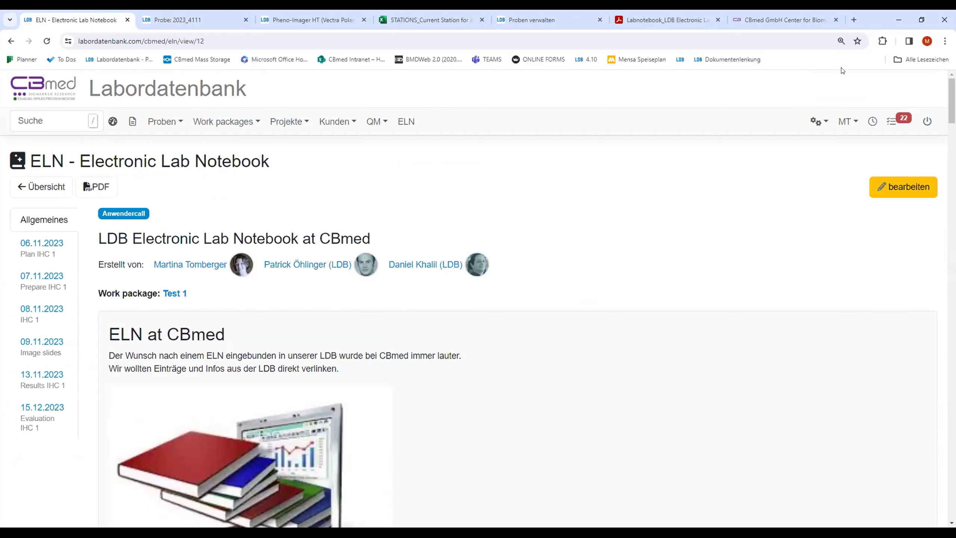
left_click(897, 190)
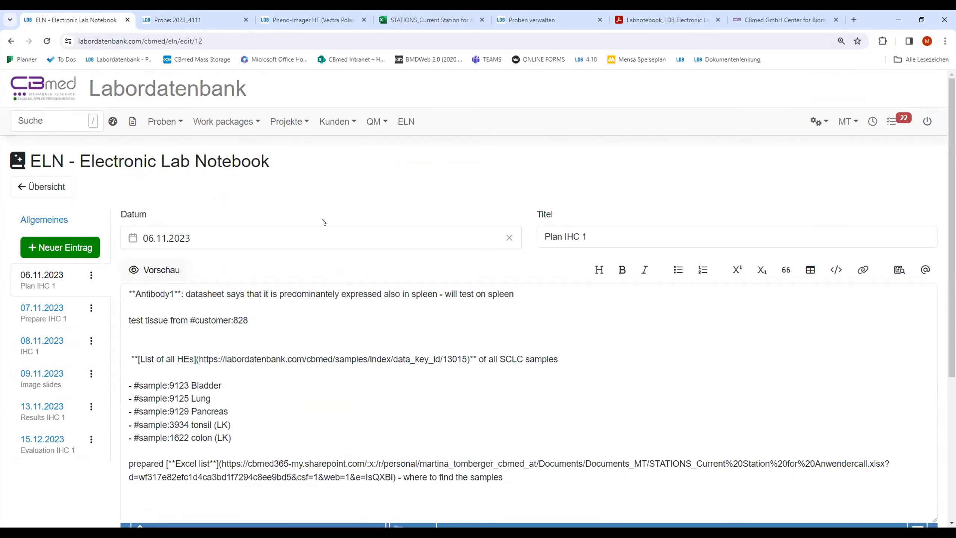
left_click(36, 223)
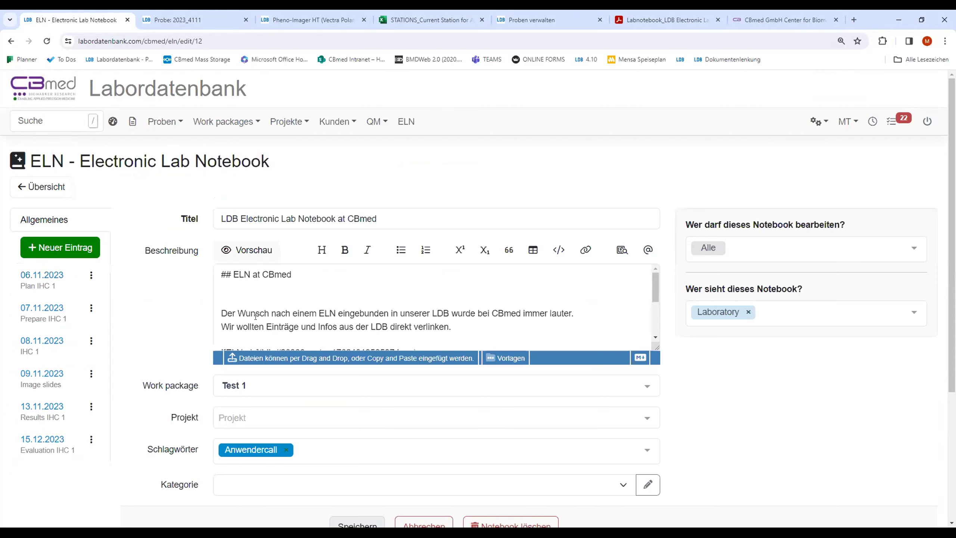
- Enlarge the notebook's description editor, compare its Markdown source with the rendered preview, and look over the remaining general fields
left_click_drag(657, 348, 649, 471)
left_click(247, 250)
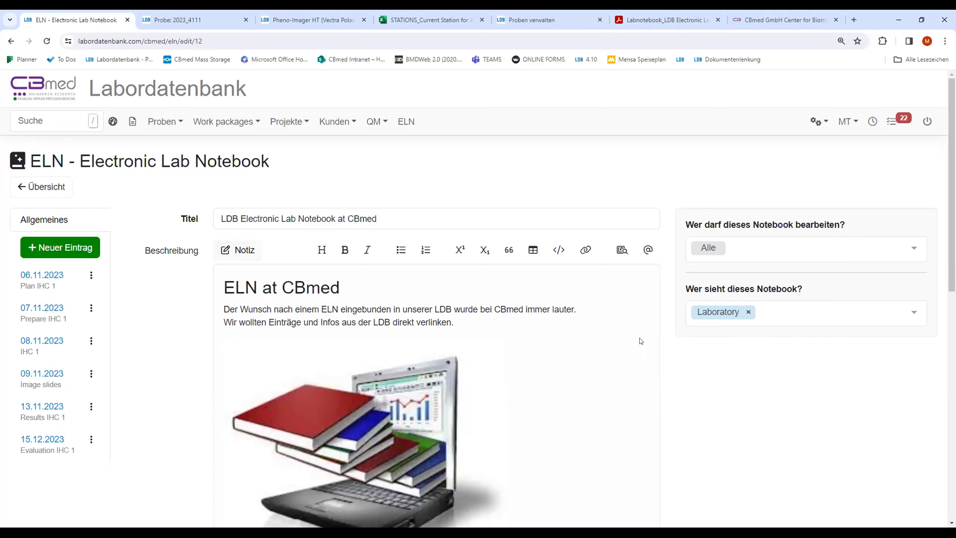
left_click(233, 251)
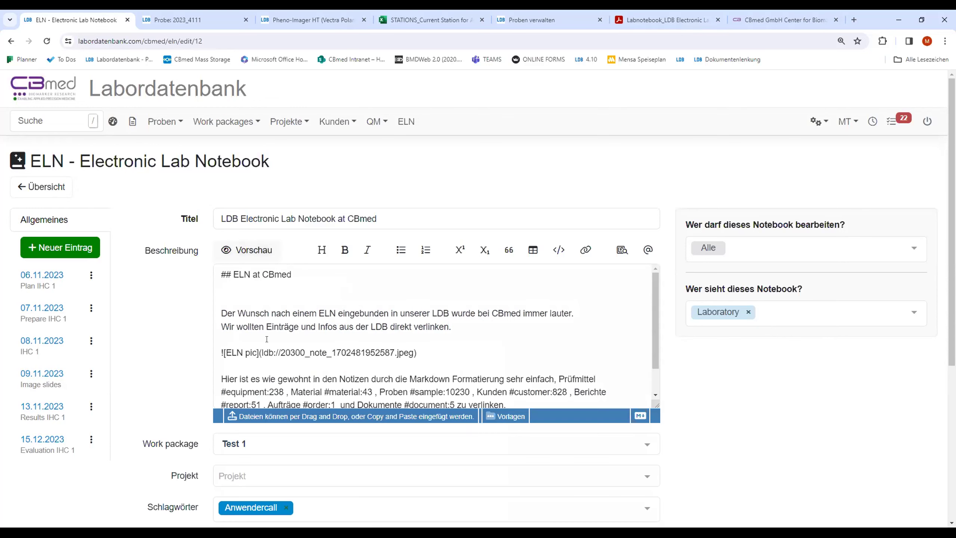
left_click_drag(657, 405, 657, 482)
scroll(386, 369, "down", 5)
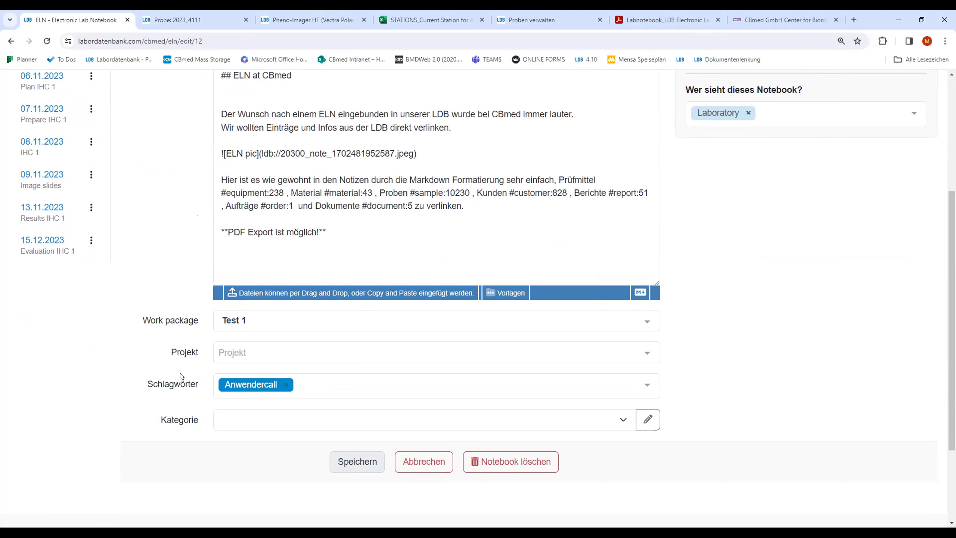
scroll(177, 362, "up", 5)
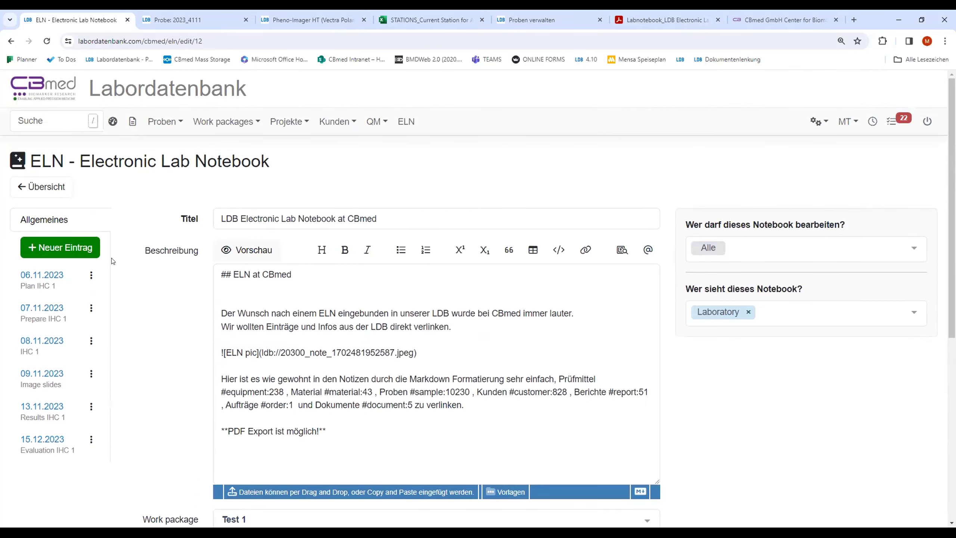
- Open the 06.11.2023 Plan IHC 1 entry and compare its Markdown links with the rendered preview
left_click(33, 274)
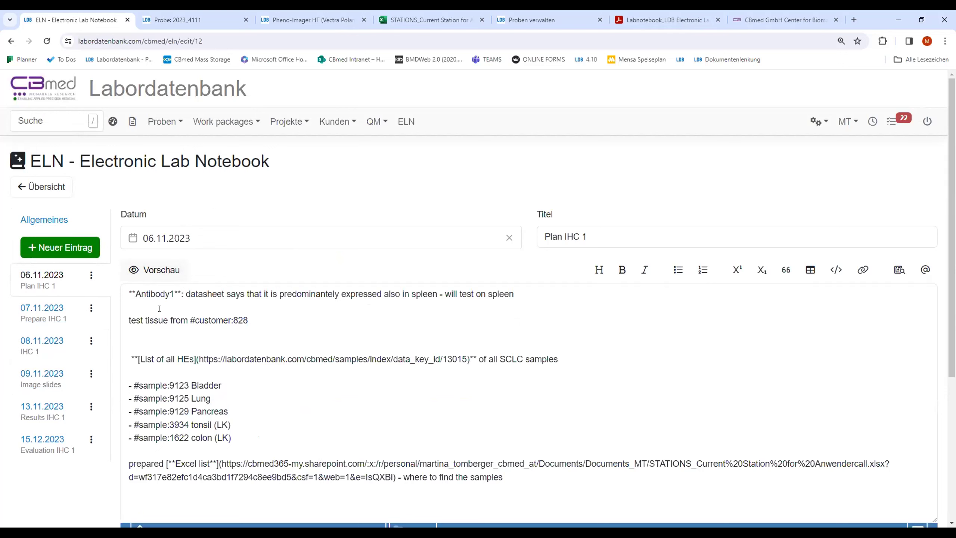
scroll(266, 335, "down", 3)
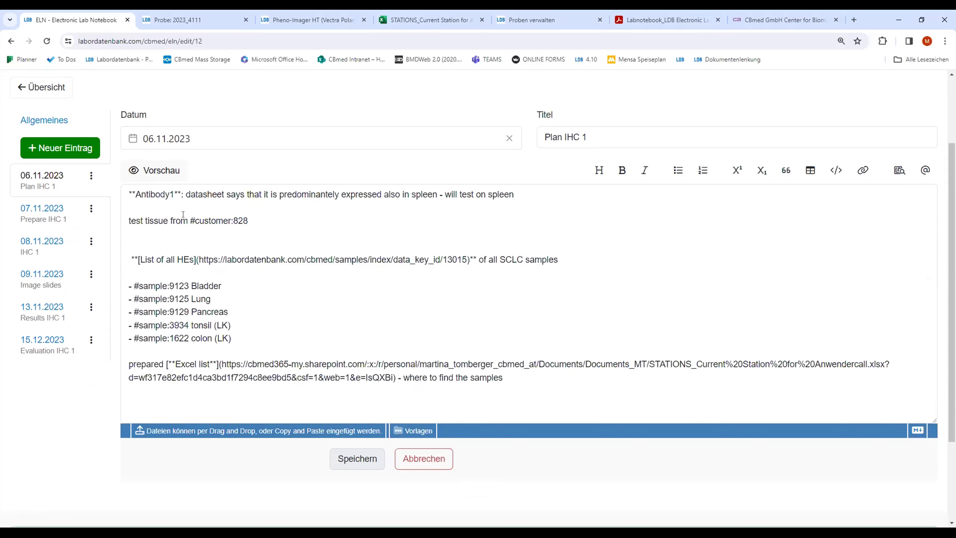
left_click(141, 169)
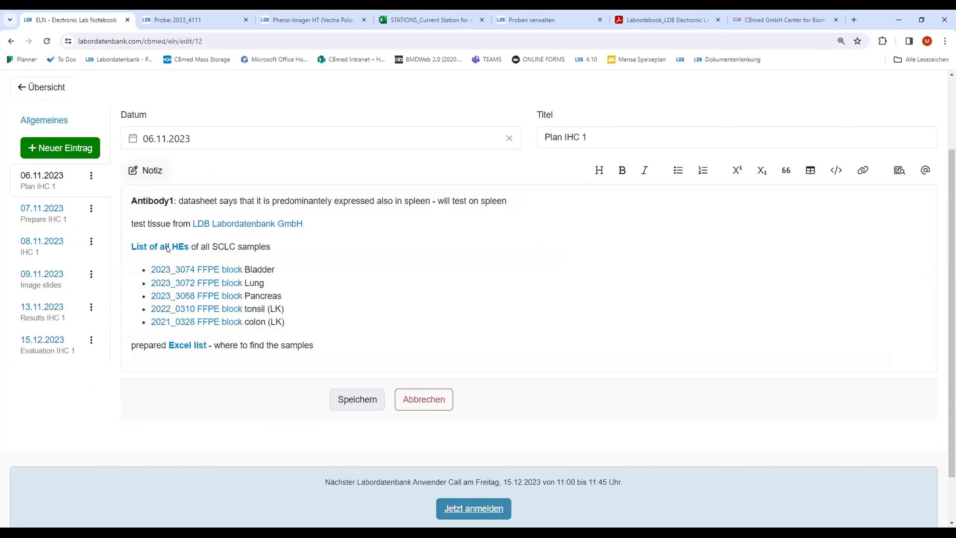
left_click(141, 169)
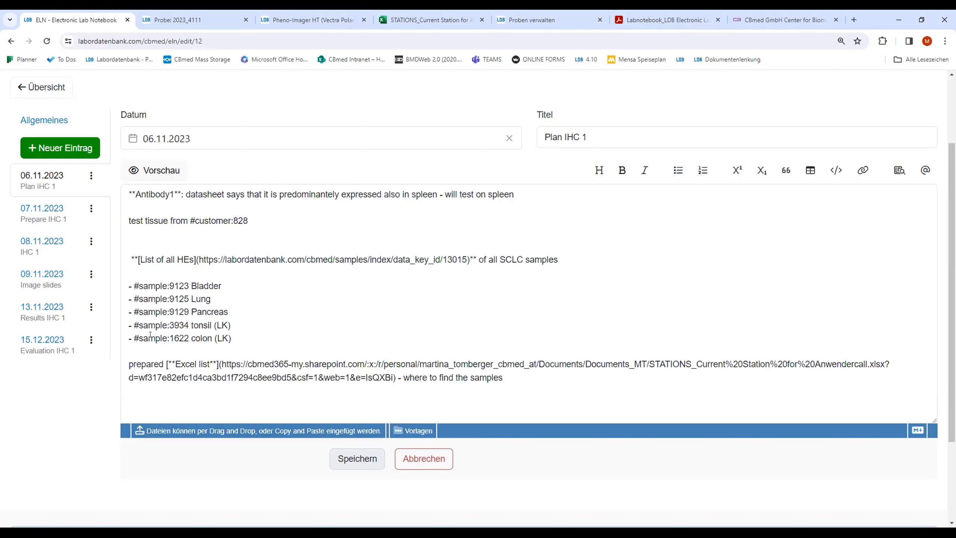
left_click(154, 171)
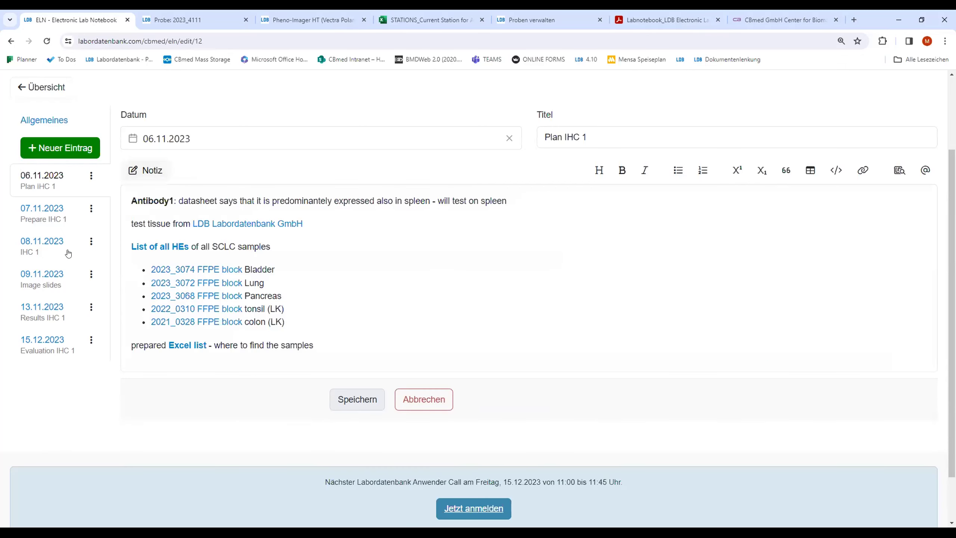
- Add a new notebook entry titled "Evaluation IHC" and fill it with the "Anwendercall - EVALUATION" text template
left_click(61, 147)
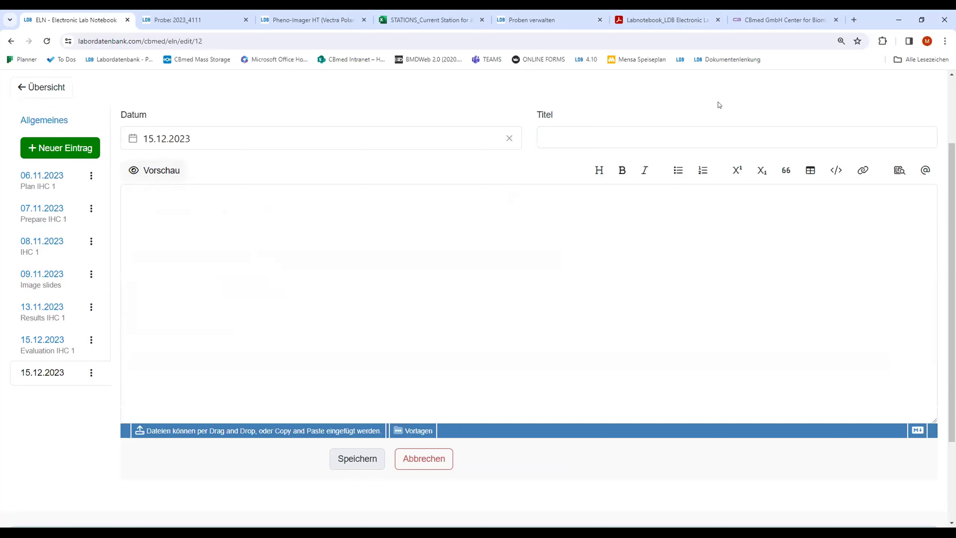
left_click(644, 129)
type("Evaluation IHC")
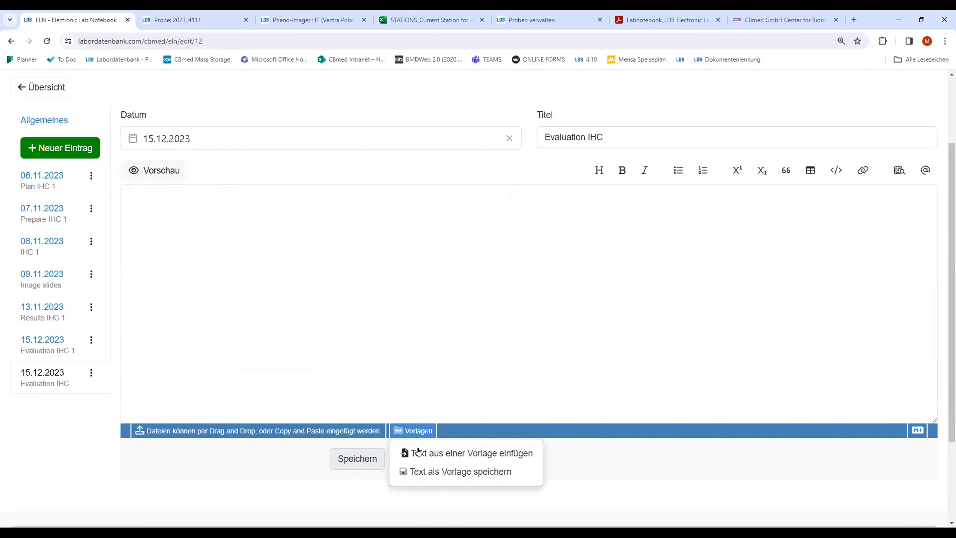
left_click(420, 455)
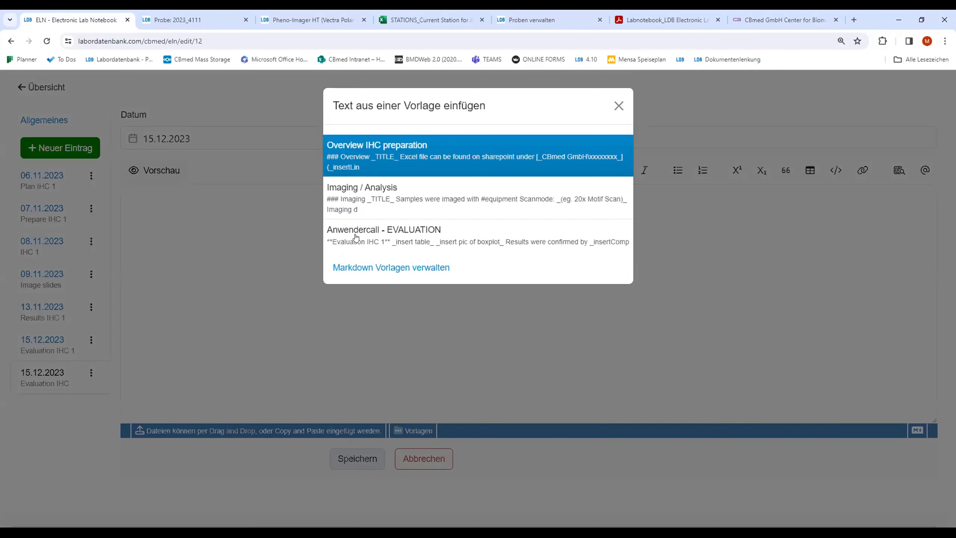
left_click(360, 232)
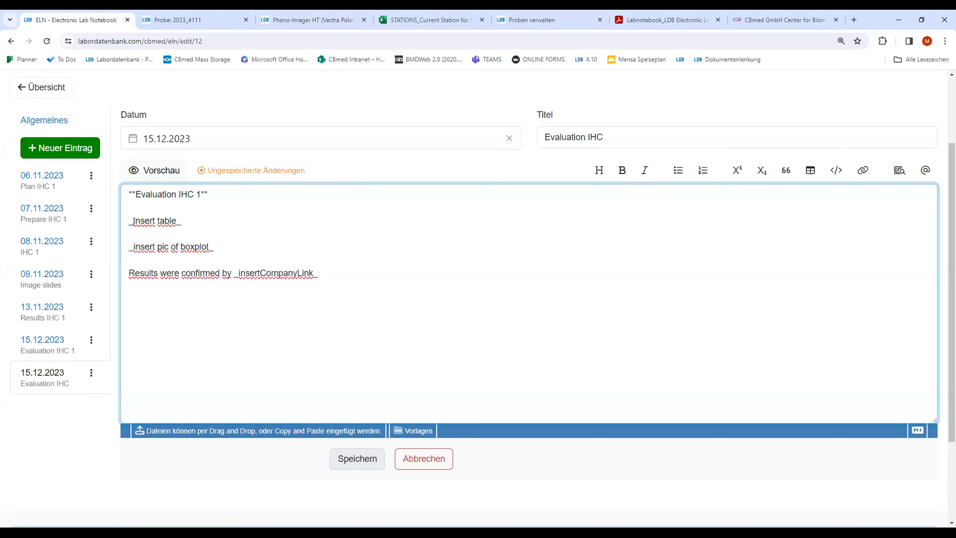
- Replace the "insert table" placeholder in the Evaluation IHC entry with a 3×3 Markdown table, and delete that table again
left_click_drag(126, 221, 182, 221)
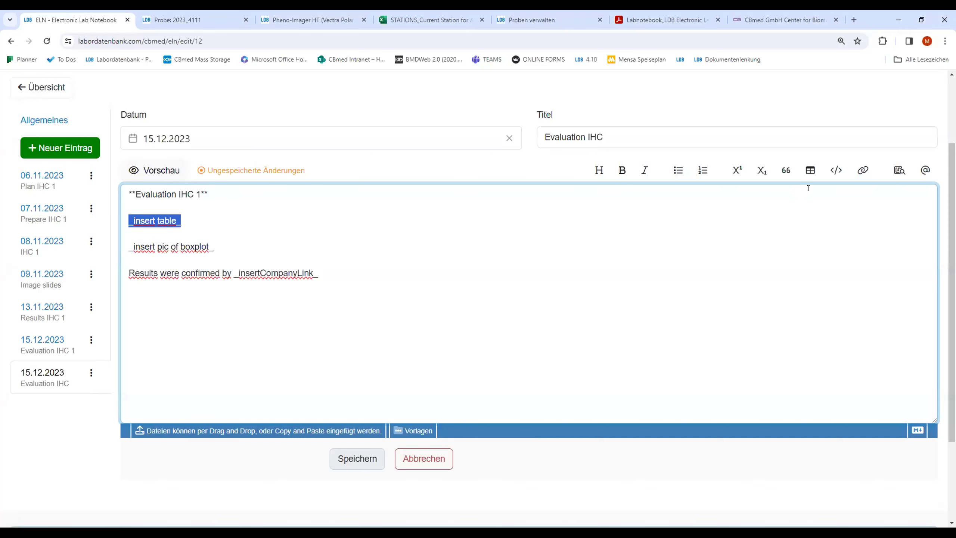
left_click(810, 171)
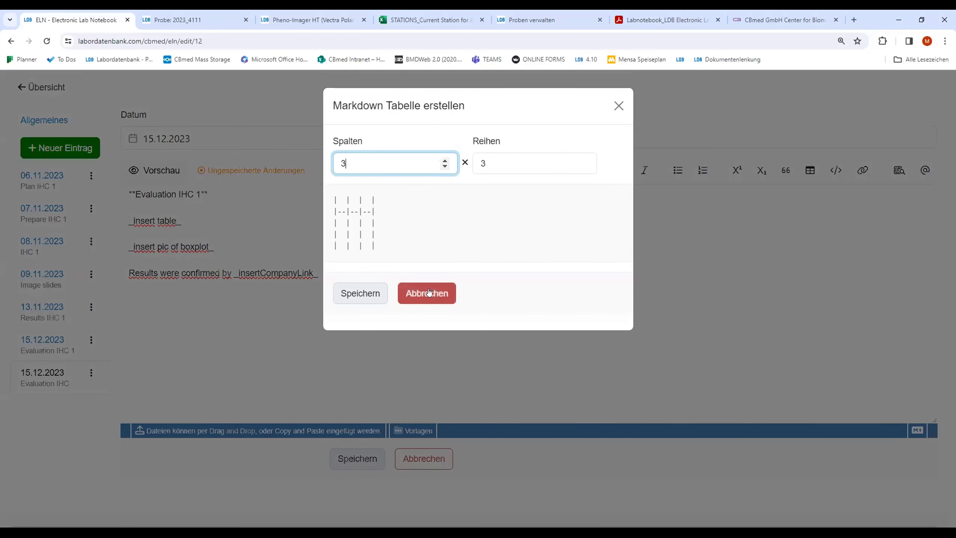
left_click(381, 290)
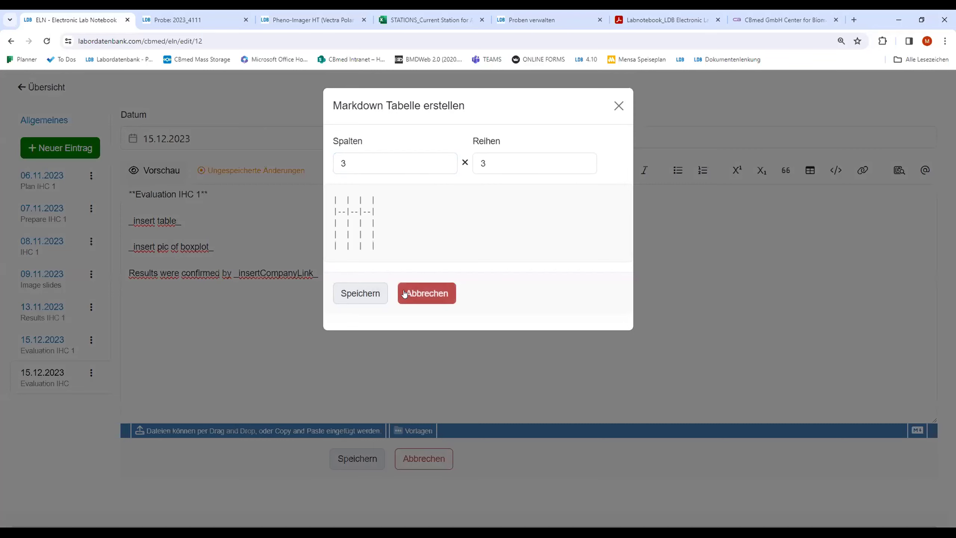
left_click(360, 293)
left_click_drag(129, 218, 156, 275)
key("Delete")
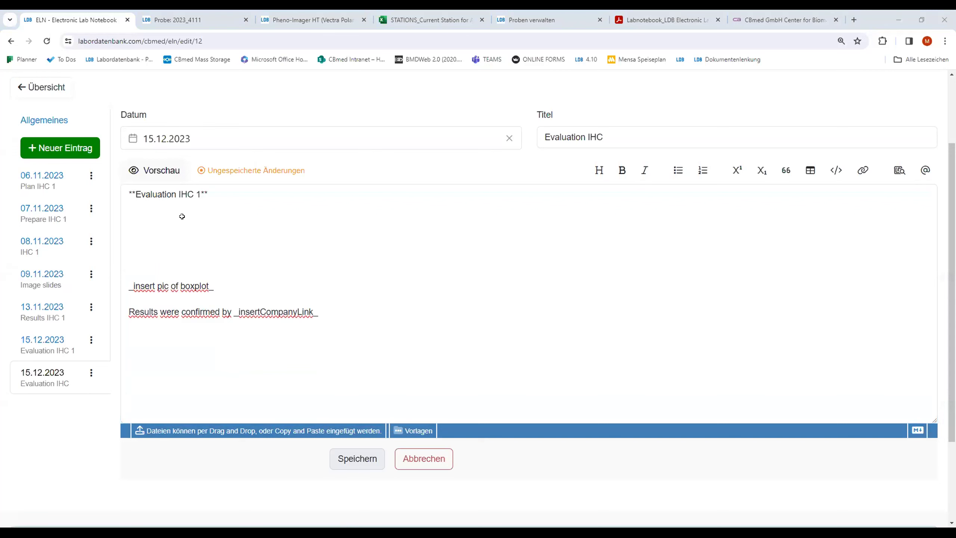
- Insert the Markdown results table for AB1 to AB9 with columns Sample, Antibodies, Tissue and Comment below the Evaluation IHC 1 heading, and check its preview
left_click(140, 214)
type("Sample | Antibodies | Tissue | Comment -- | -- | -- | -- 2023_3342 | AB1 | tonsil | very nice signals, intensity is 28-61 2023_3350 | AB2 | spleen | nice signals, intensity: 10-39 2023_3344 | AB3 | tonsil | very nice signals, intensity 30-60. 2023_3354 | AB4 | colon | much BG, but ev. also some signals visible - but very low intensity: 0.5-1.5 2023_3346 | AB5 | tonsil | much backgroud, but also some faint signals visible. intensity: 0.5-2.5 2023_3337 | AB6 | TMA | signals can be seen in kidney and tonsil in comparison too neg. ctrl. specific? check with pathologist. 2023_3356 | AB7 | colon | signals visible, but too faint: intensity 1.5-5 2023_3365 | AB8 | tonsil, sectioned the same day! | no signals at all, only BG. Looks the same like the neg.ctrl. slide (2023_3364). 2023_3348 | AB9 | tonsil, sectioned the day before! | no signals at all, only BG. Looks the same like the neg.ctrl. slide (2023_3347).")
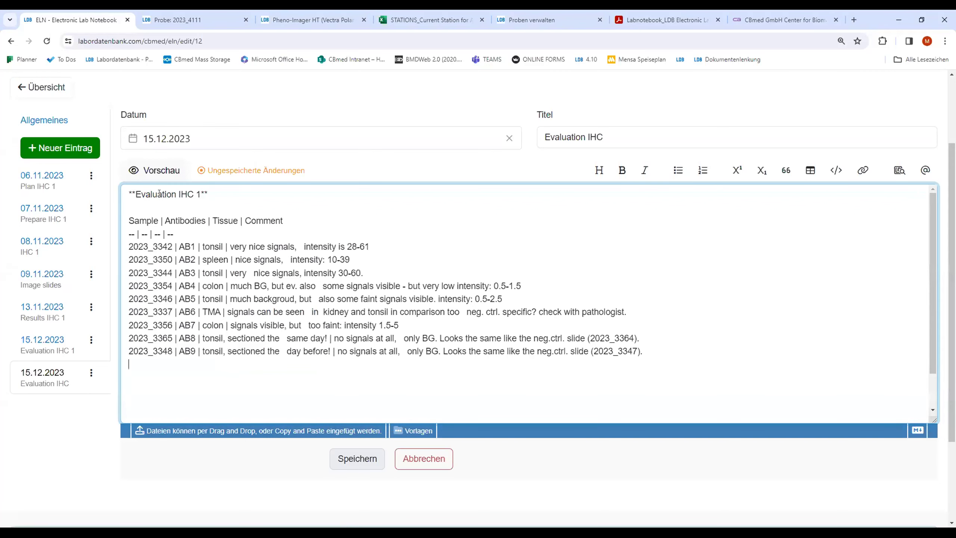
left_click(161, 172)
left_click(145, 168)
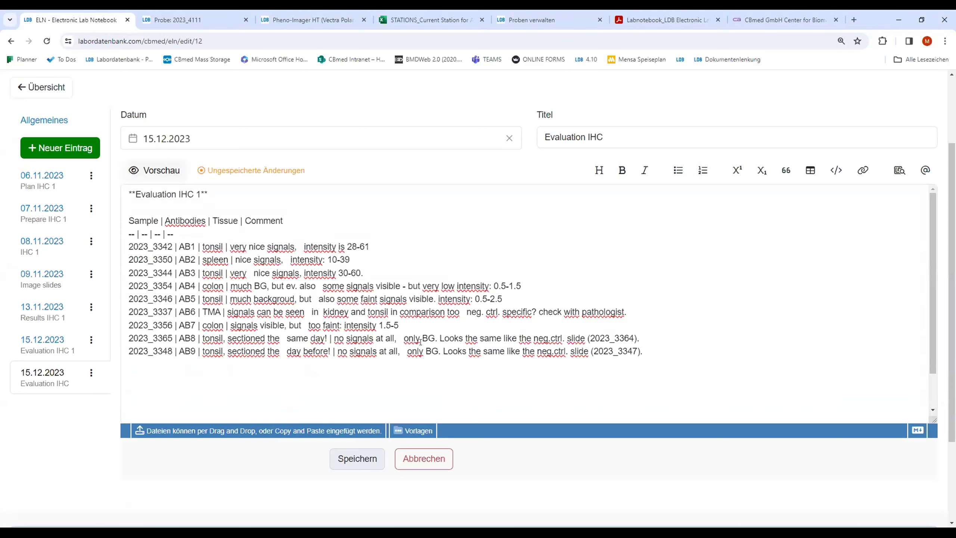
- Replace the "insert pic of boxplot" placeholder with the copied boxplot image, and check the table and image in the rendered preview
scroll(420, 342, "down", 5)
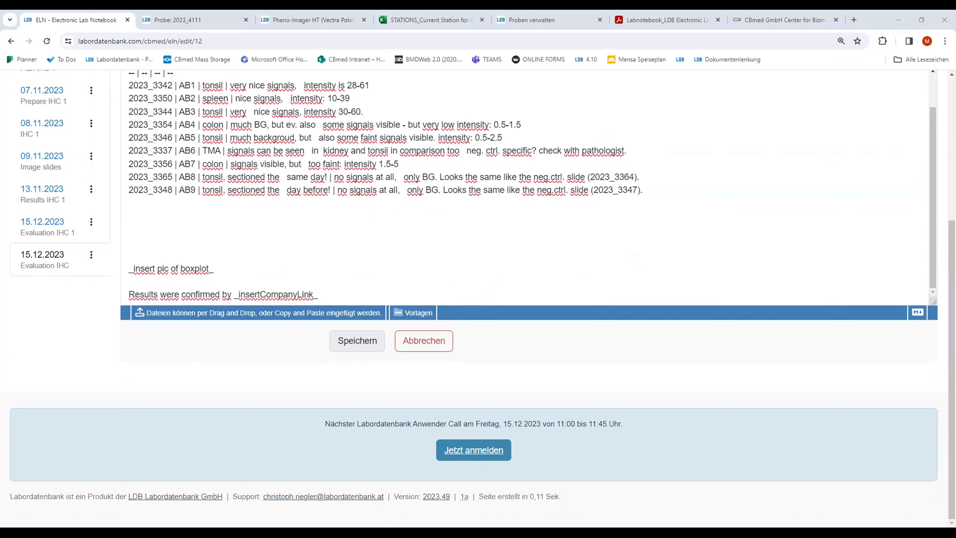
left_click_drag(128, 269, 213, 271)
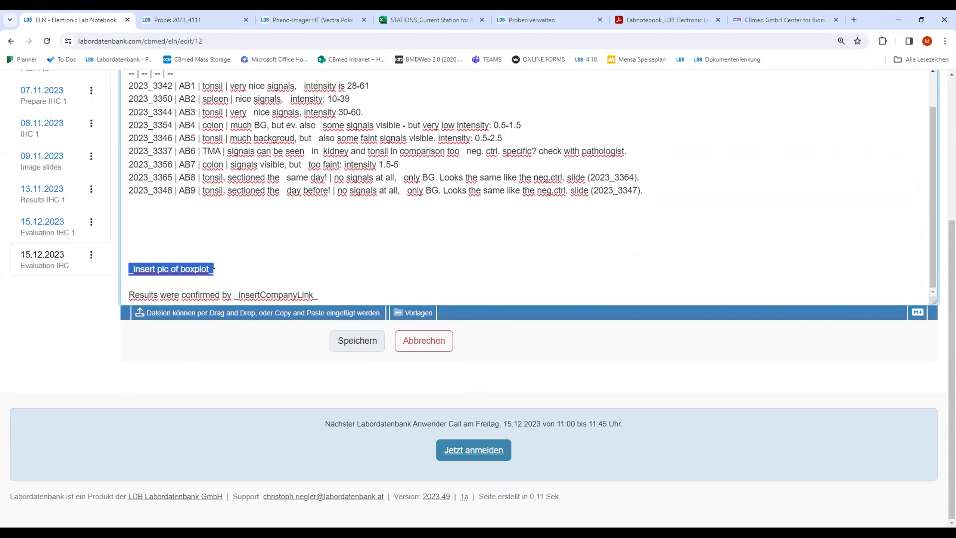
key("ctrl+v")
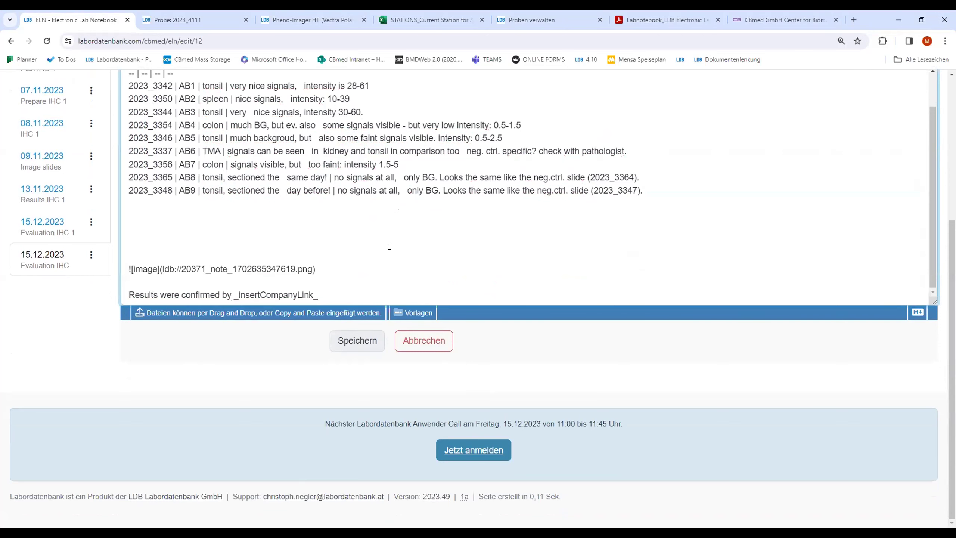
scroll(389, 247, "up", 4)
scroll(231, 189, "up", 3)
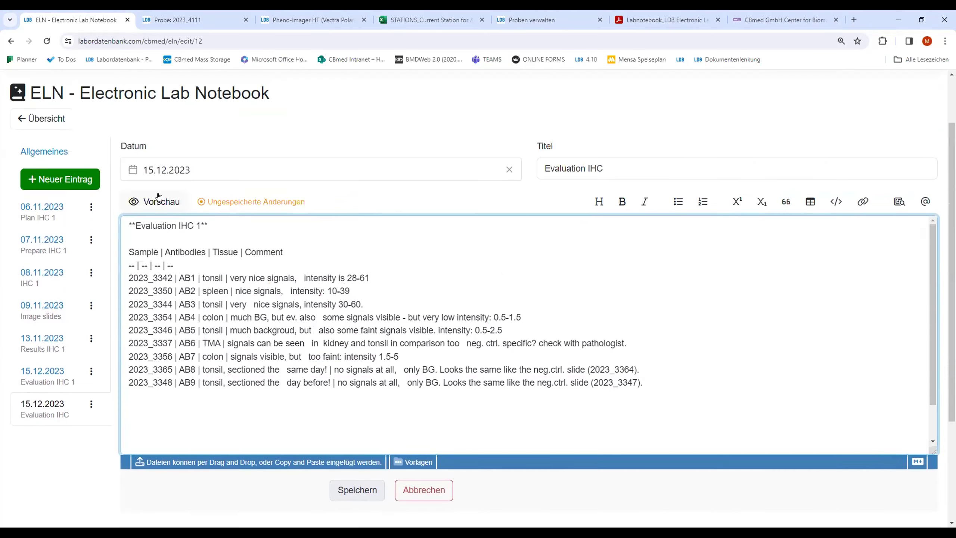
left_click(151, 200)
scroll(324, 274, "down", 5)
scroll(323, 276, "down", 4)
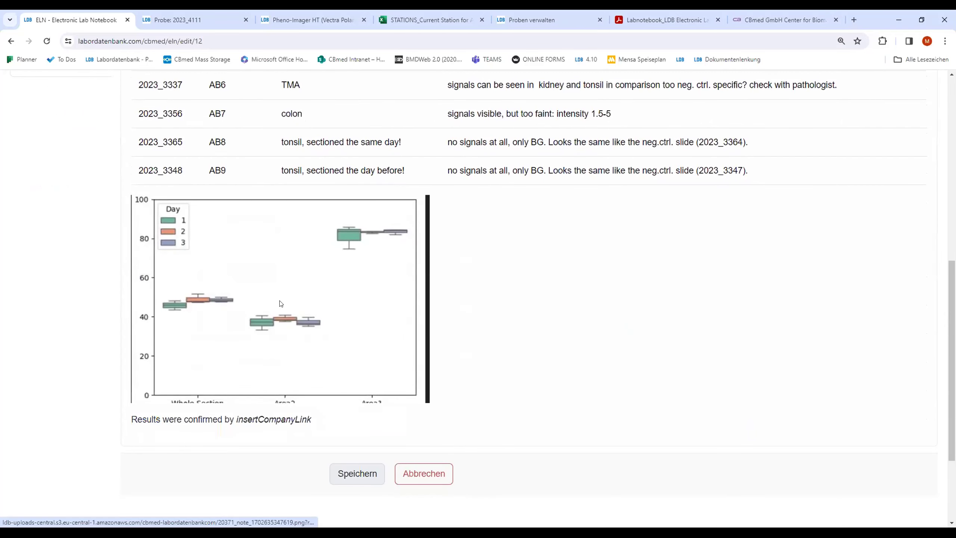
scroll(172, 239, "up", 10)
left_click(152, 252)
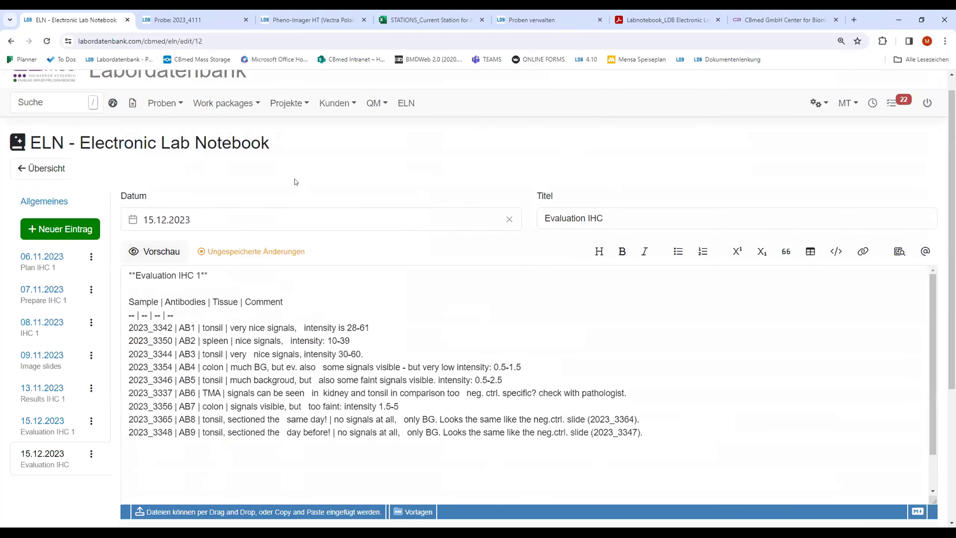
- Copy the web address of the CBmed homepage for the company link in the Evaluation IHC entry
scroll(262, 320, "down", 10)
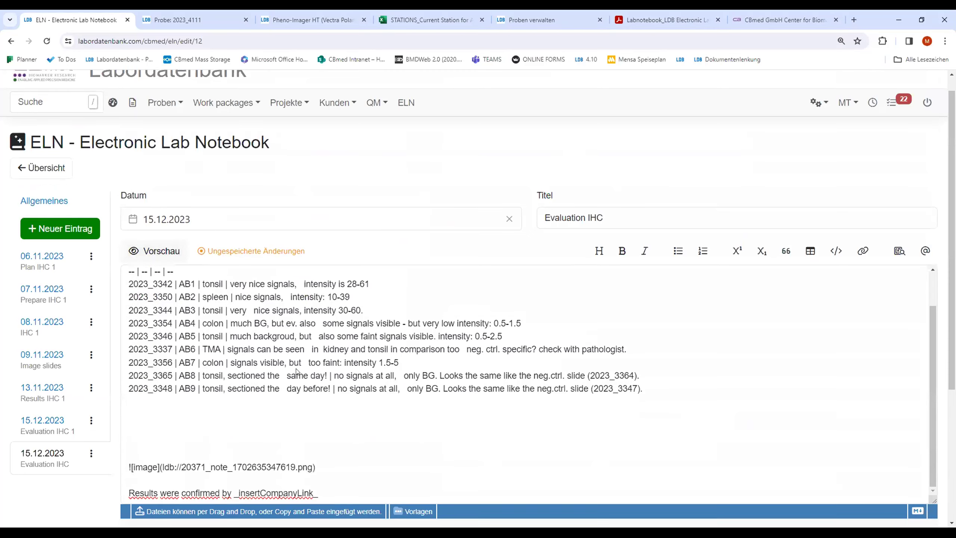
left_click(245, 295)
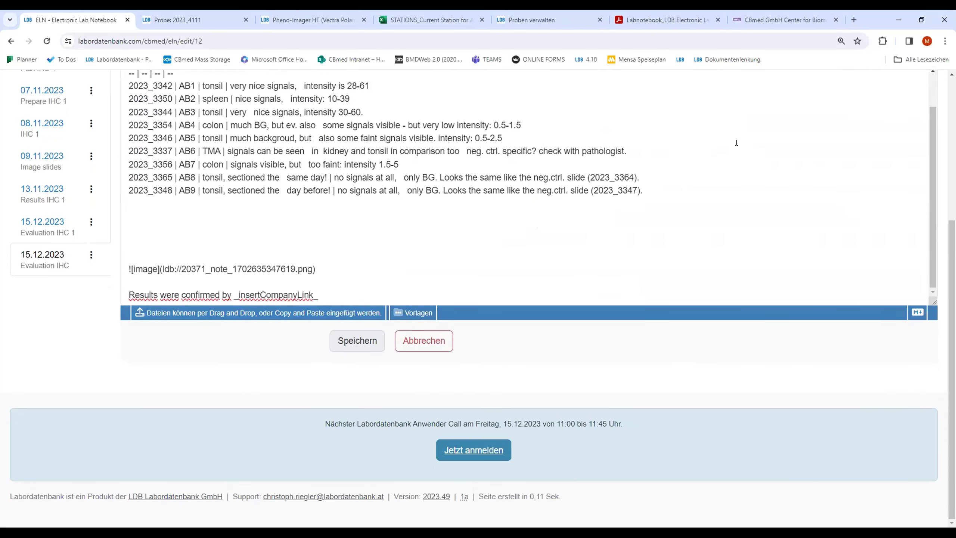
left_click(777, 20)
key("ctrl+l")
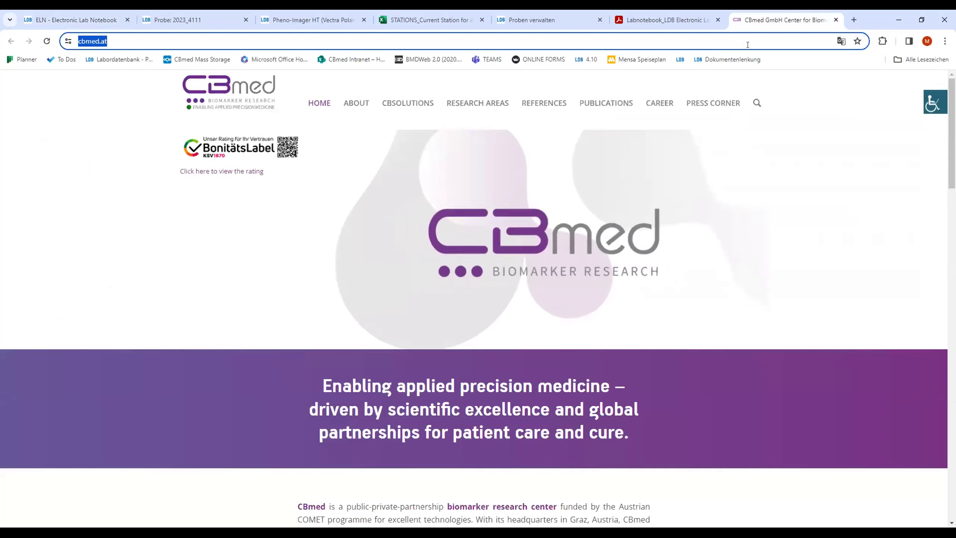
left_click(59, 19)
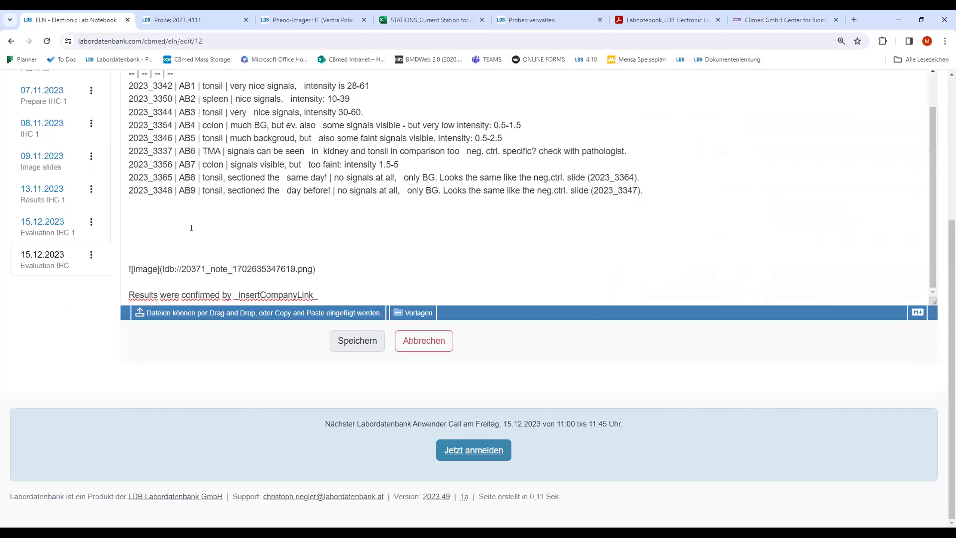
left_click_drag(234, 295, 324, 289)
type("CBMed")
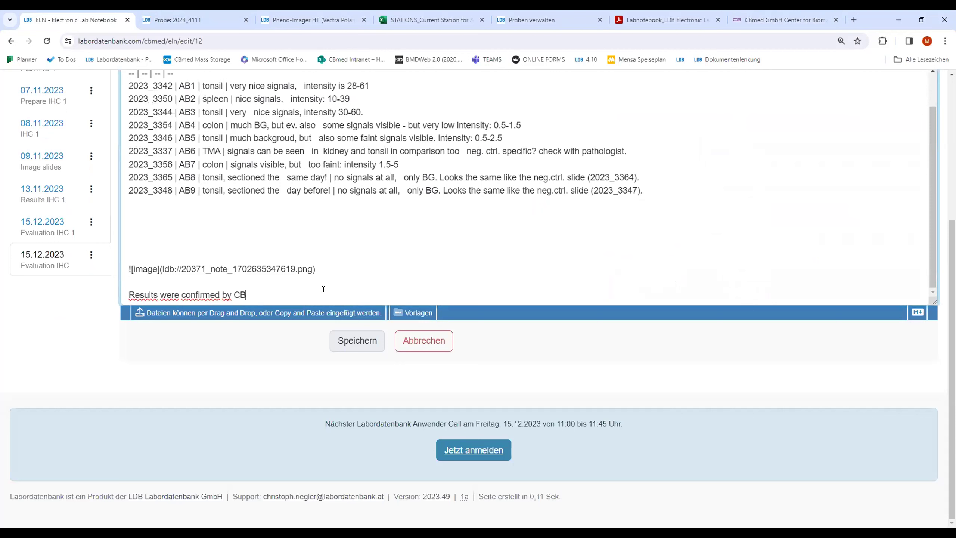
left_click(252, 290)
key("BackSpace")
type("m")
double_click(252, 289)
scroll(784, 172, "up", 10)
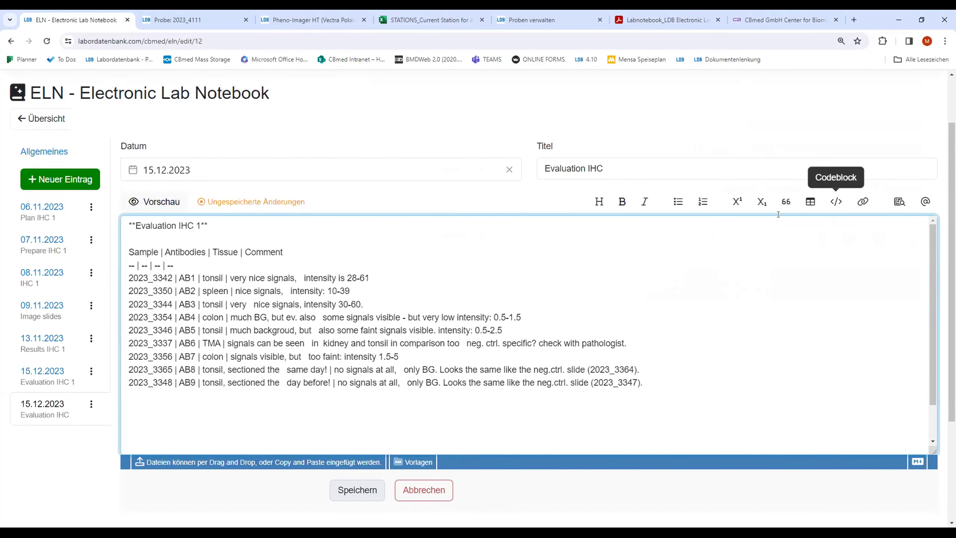
scroll(300, 422, "down", 2)
scroll(301, 422, "down", 1)
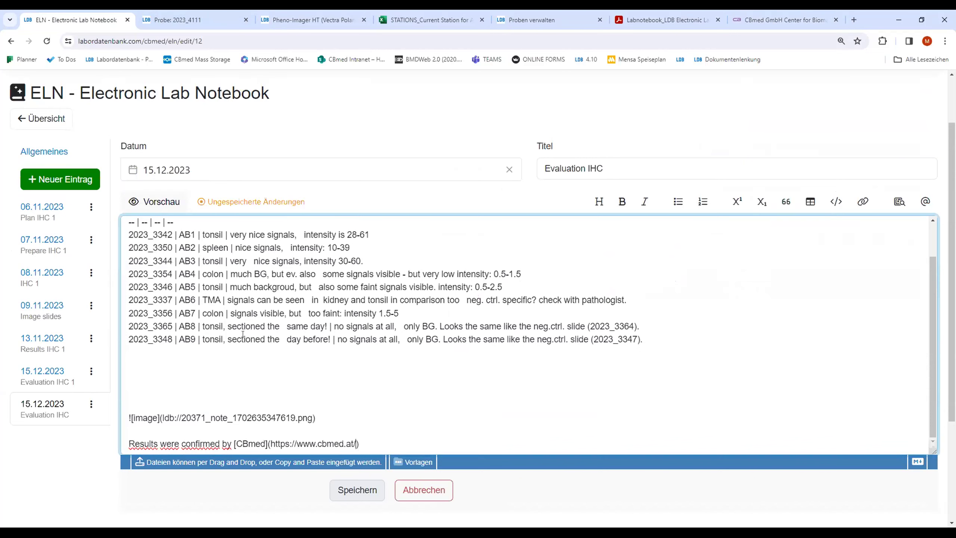
- Check the CBmed link in the rendered preview and save the Evaluation IHC entry
left_click(150, 203)
scroll(380, 357, "down", 10)
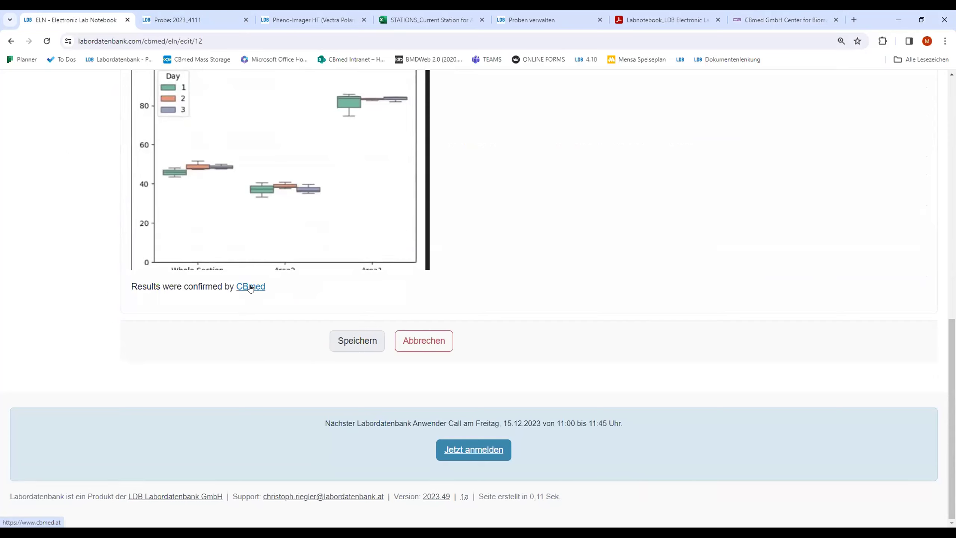
left_click(364, 348)
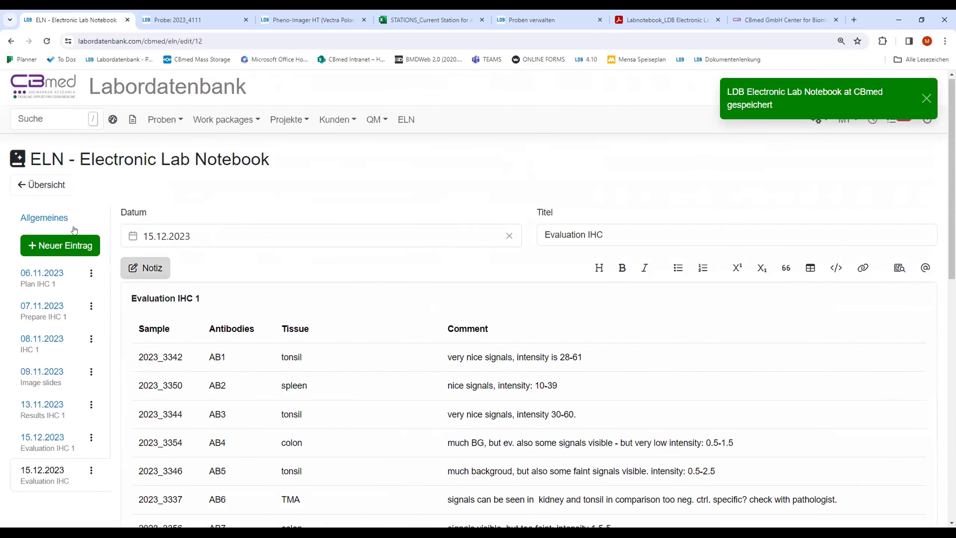
- Return to the notebook overview and open "LDB Electronic Lab Notebook at CBmed" in its reading view
left_click(42, 184)
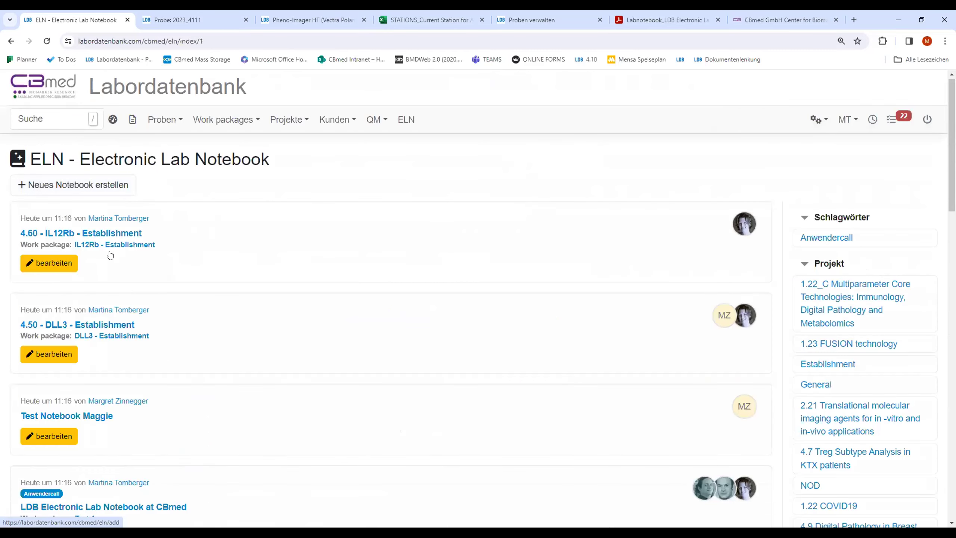
scroll(109, 264, "down", 6)
left_click(115, 259)
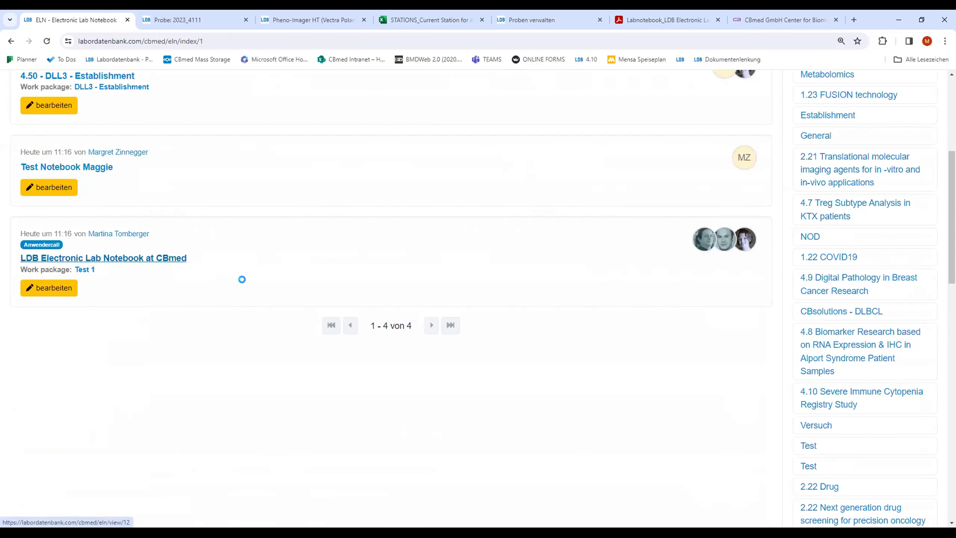
scroll(245, 282, "down", 4)
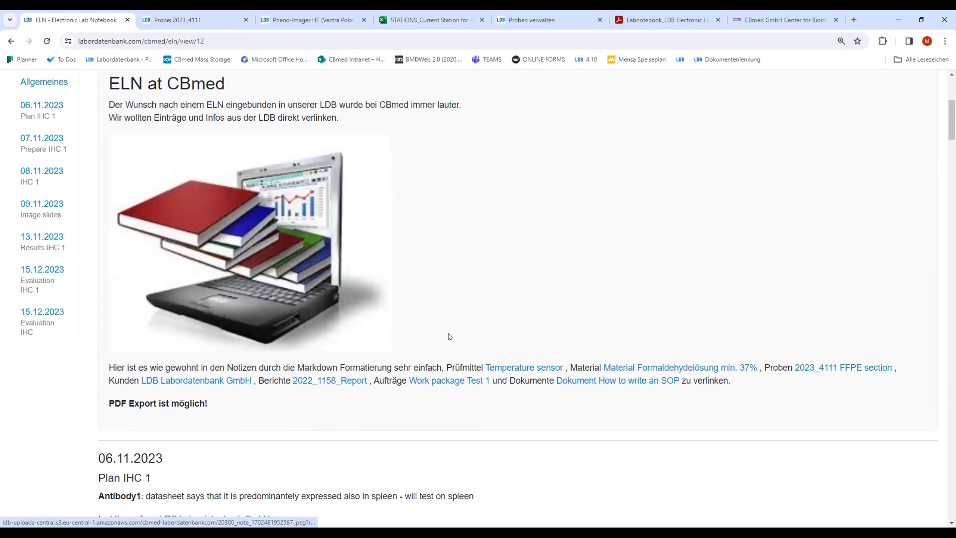
scroll(309, 325, "up", 5)
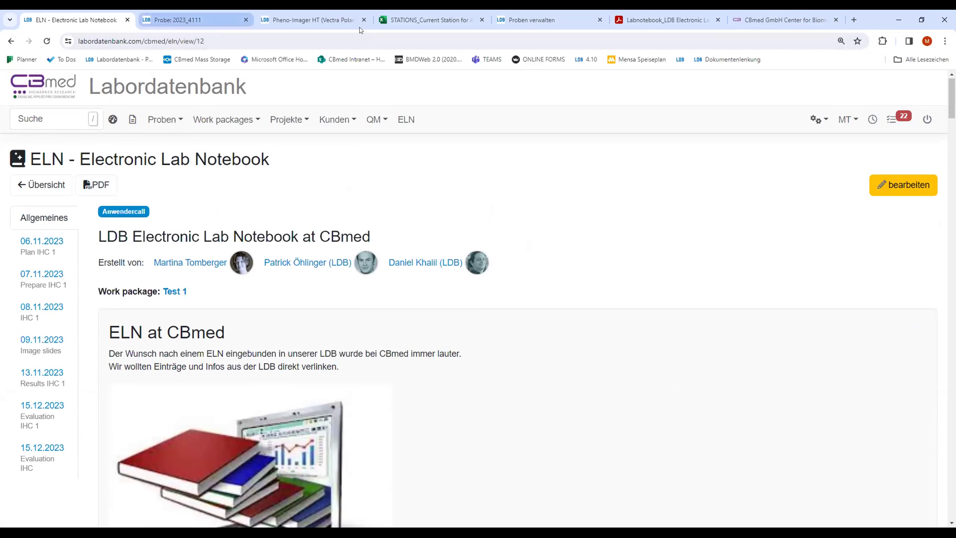
- Look through the notebook's exported PDF, from its linked table of contents to the 08.11.2023 IHC 1 entry, and return to the notebook
left_click(379, 23)
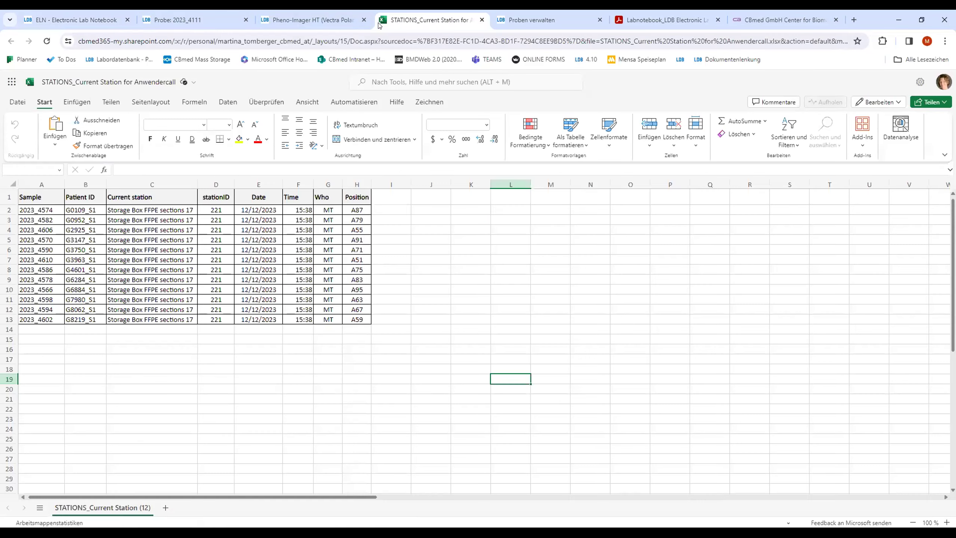
left_click(511, 24)
left_click(671, 22)
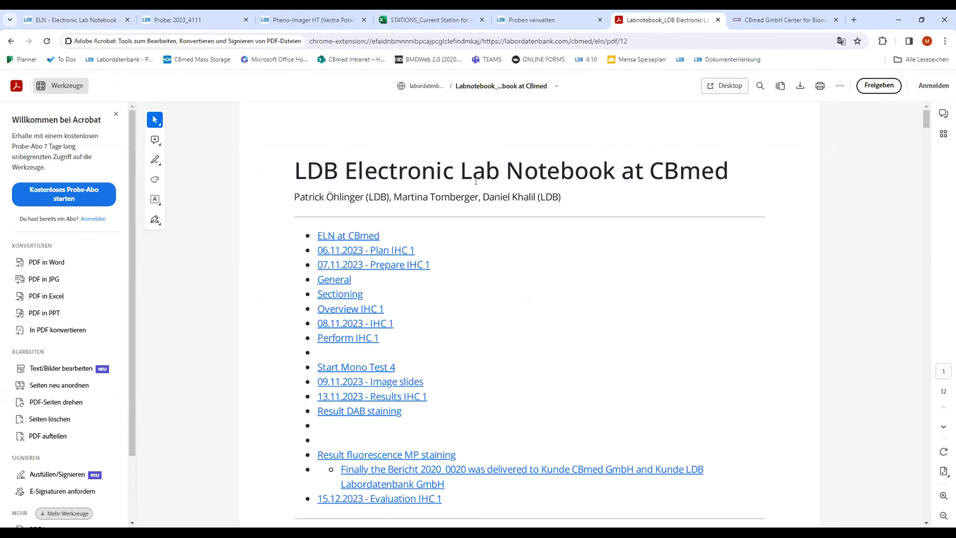
scroll(476, 183, "down", 15)
scroll(476, 182, "down", 10)
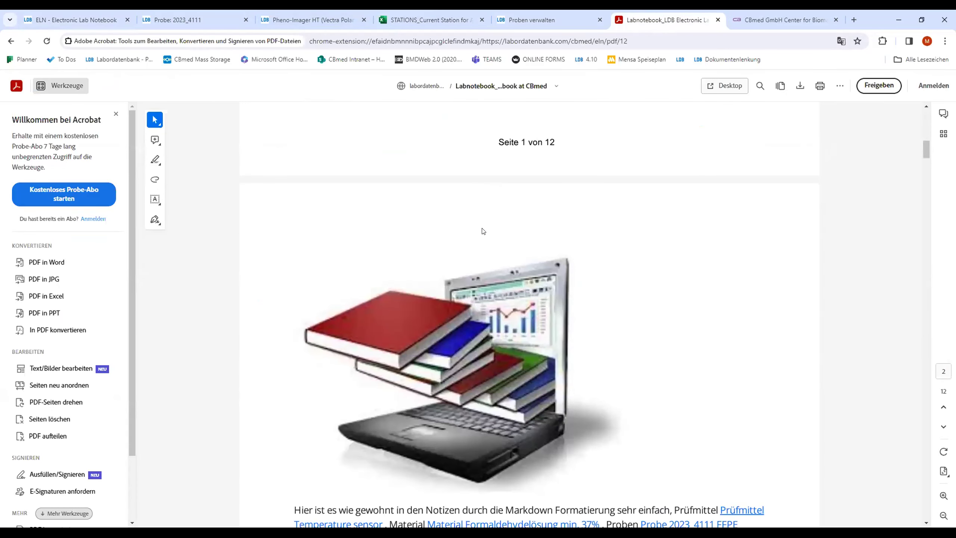
scroll(526, 259, "down", 10)
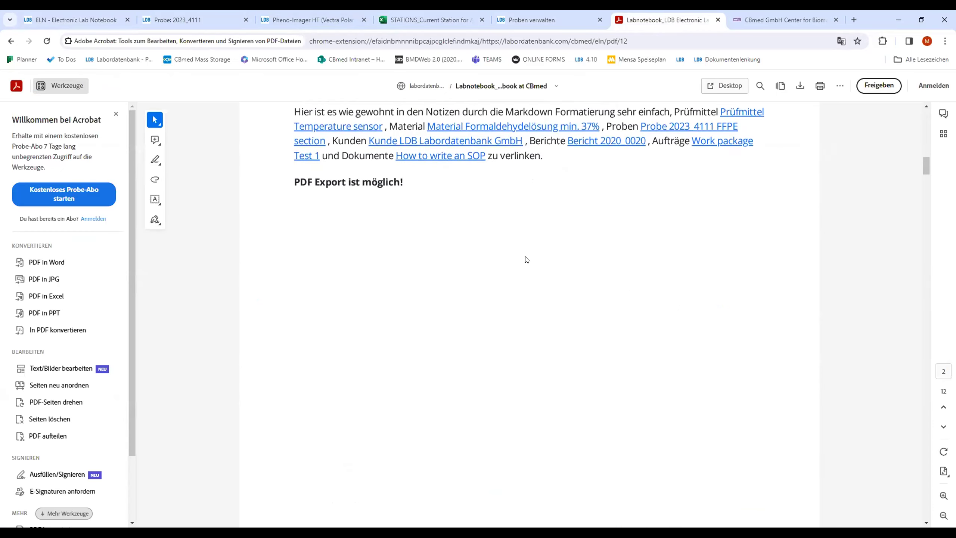
scroll(526, 259, "down", 10)
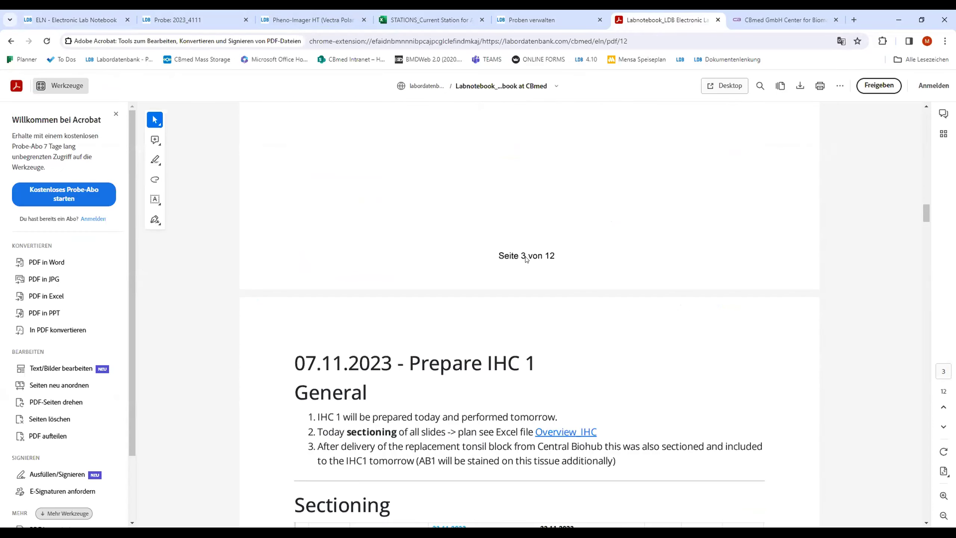
scroll(512, 245, "down", 10)
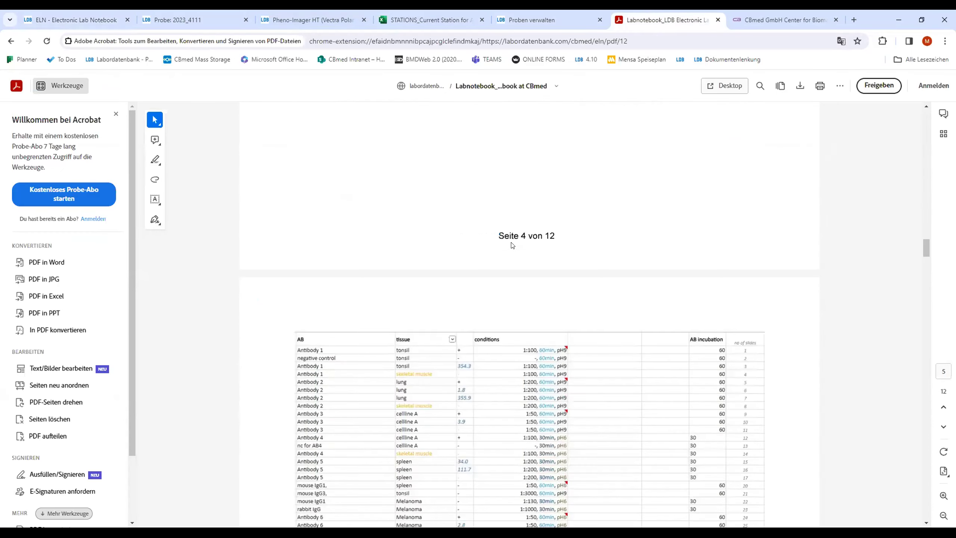
scroll(512, 245, "down", 10)
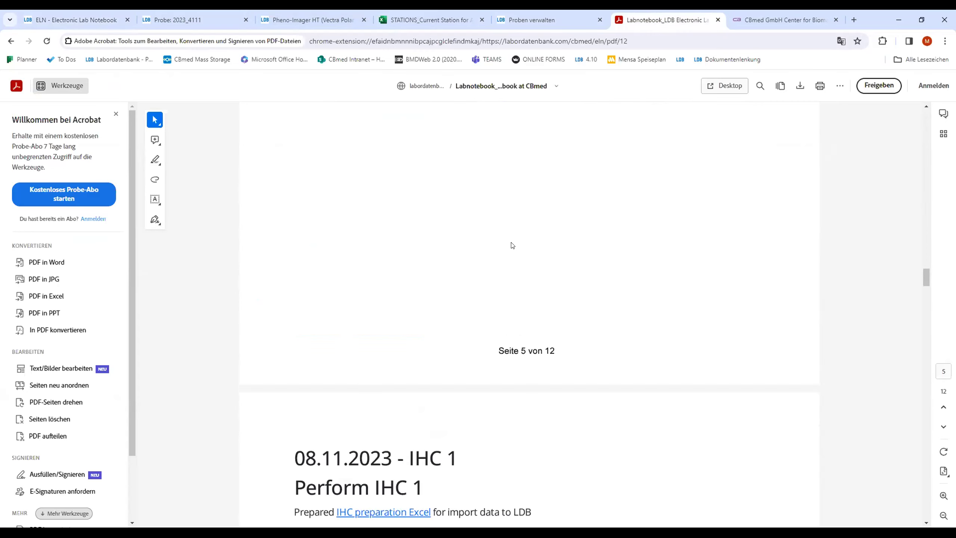
key("ctrl+1")
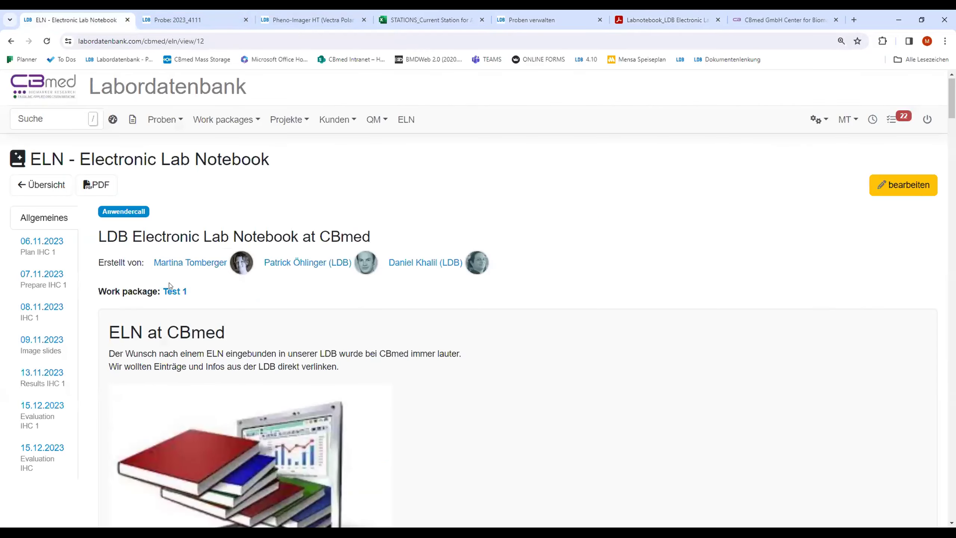